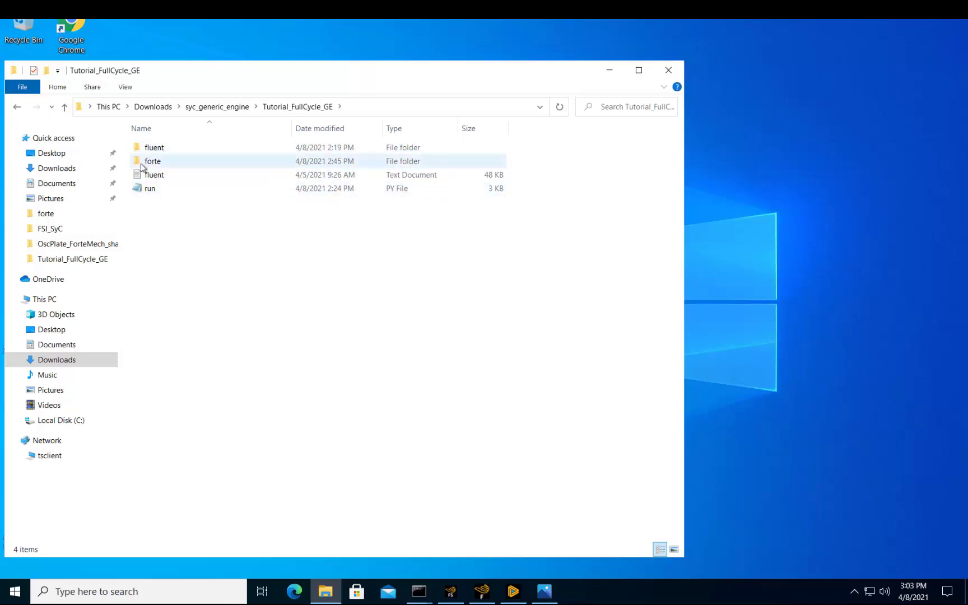
- Save the DieselEngine model from SpaceClaim as a Fluent-Meshing faceted geometry (*.tgf) file
{"action": "mouse_move", "coordinate": [545, 591]}
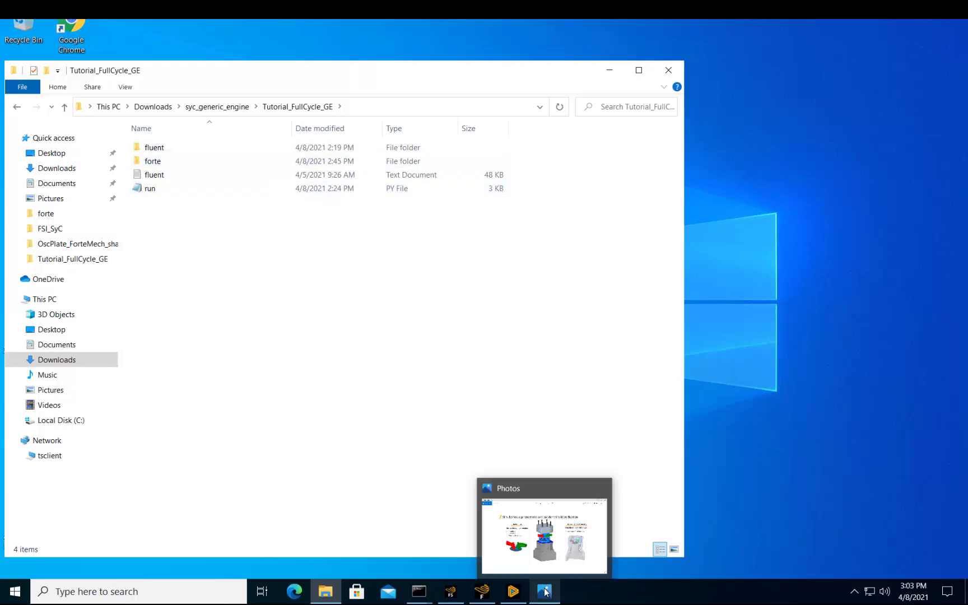
{"action": "left_click", "coordinate": [513, 591]}
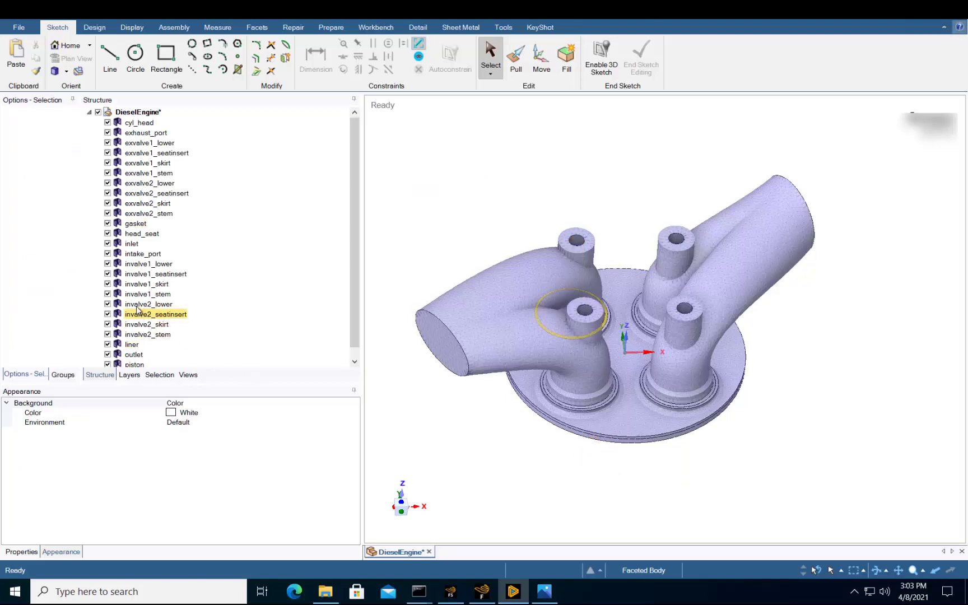
{"action": "left_click", "coordinate": [17, 28]}
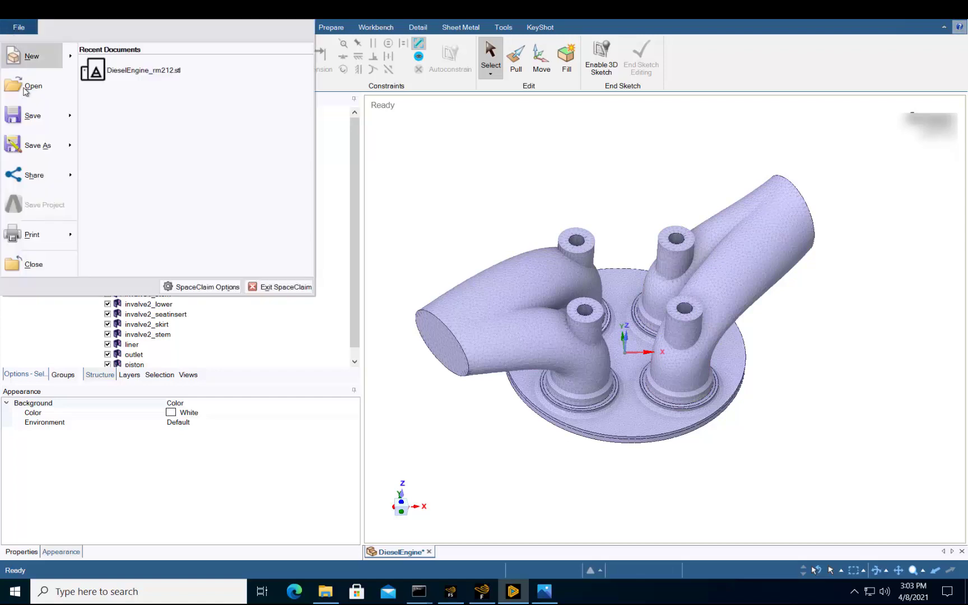
{"action": "left_click", "coordinate": [30, 142]}
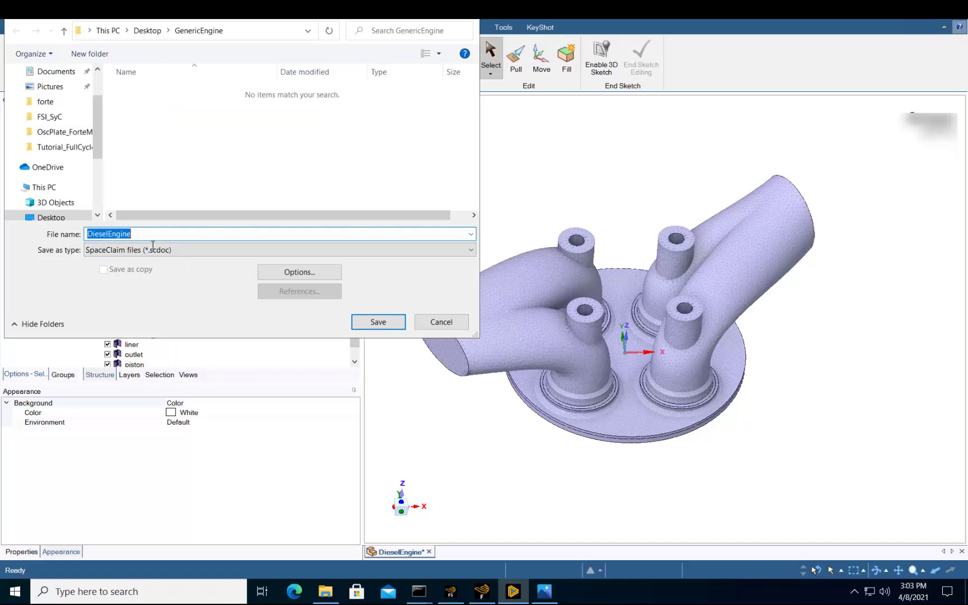
{"action": "left_click", "coordinate": [154, 250]}
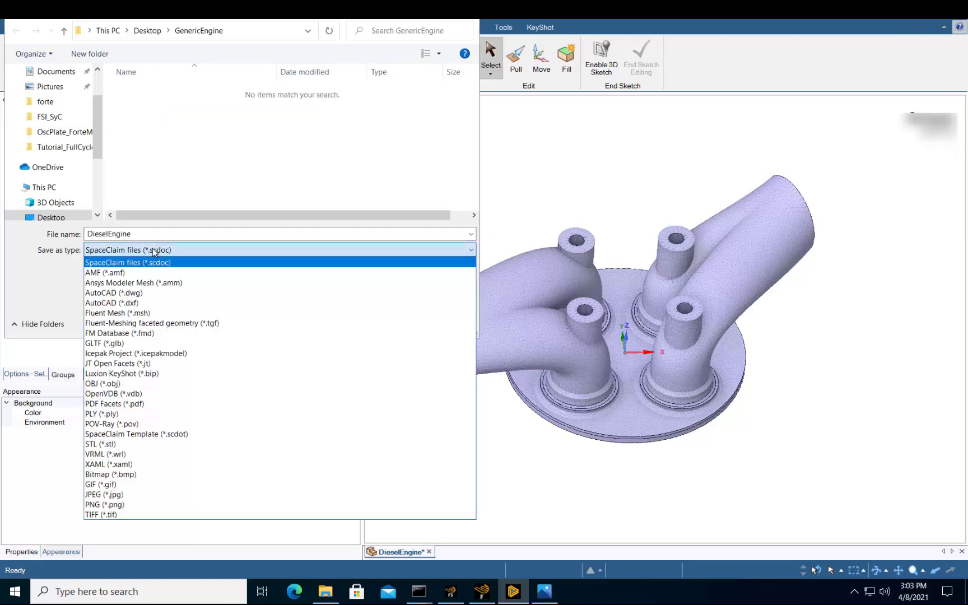
{"action": "left_click", "coordinate": [181, 323]}
{"action": "left_click", "coordinate": [395, 304]}
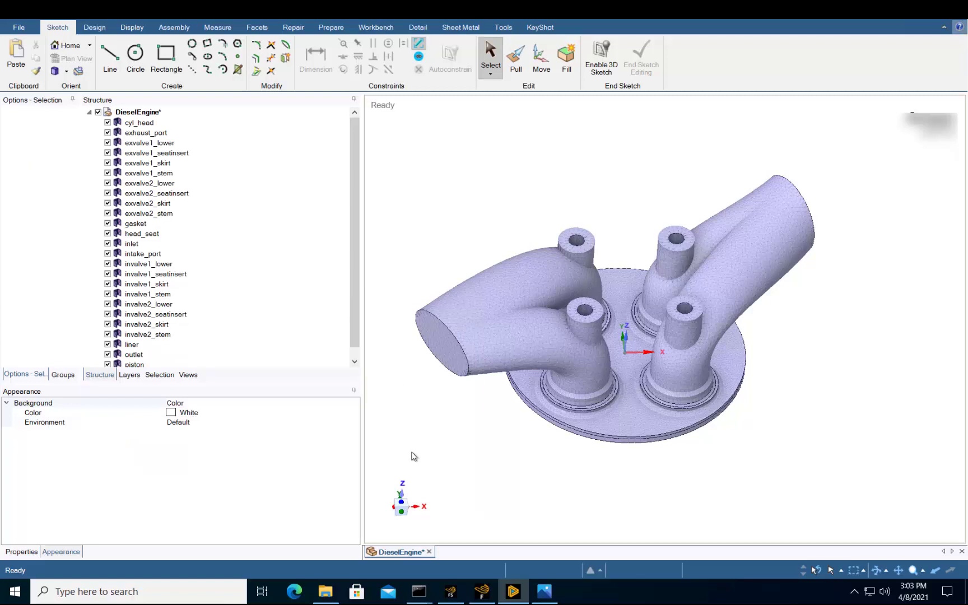
- Start a Forte geometry import using the Surfaces from TGF file method
{"action": "left_click", "coordinate": [458, 597]}
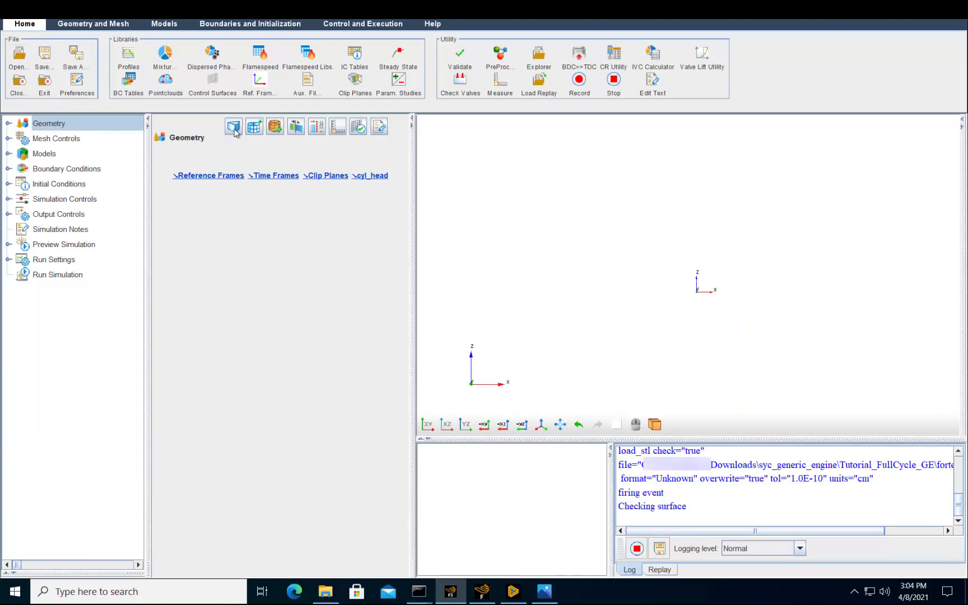
{"action": "left_click", "coordinate": [252, 127]}
{"action": "left_click", "coordinate": [250, 129]}
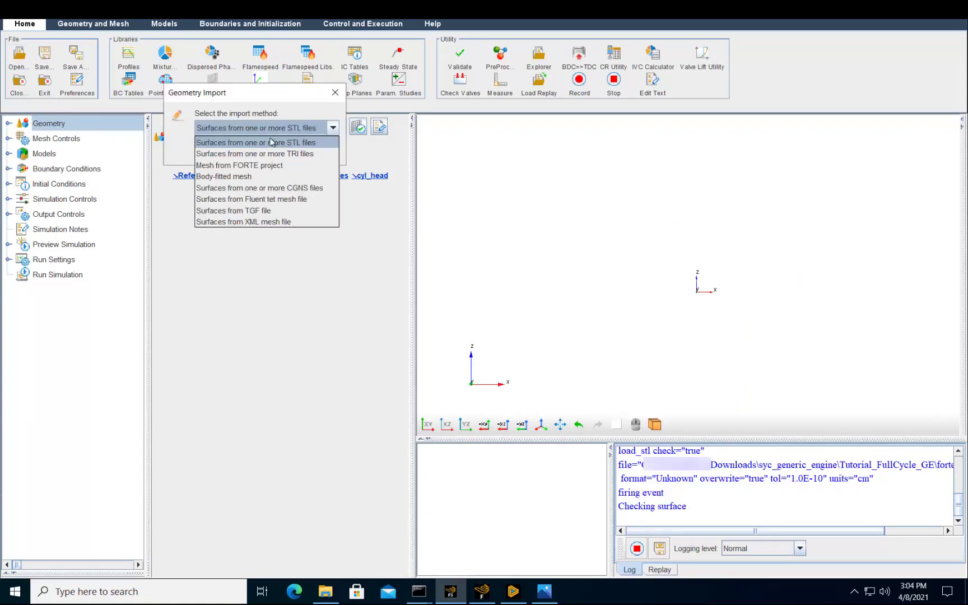
{"action": "left_click", "coordinate": [255, 211]}
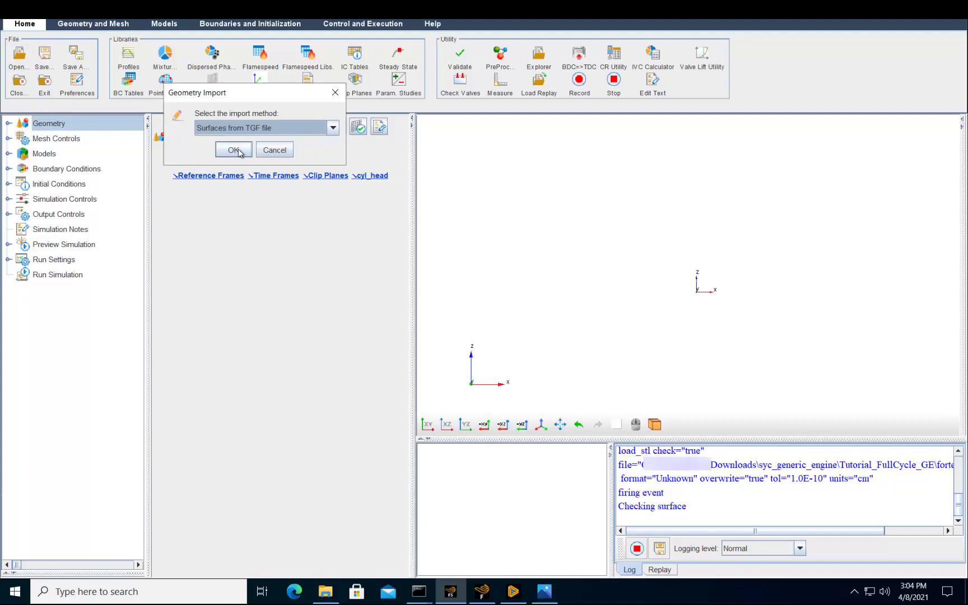
{"action": "left_click", "coordinate": [238, 150]}
- Load DieselEngine.tgf from the GenericEngine folder with mesh units set to cm
{"action": "left_click", "coordinate": [370, 227]}
{"action": "left_click", "coordinate": [114, 57]}
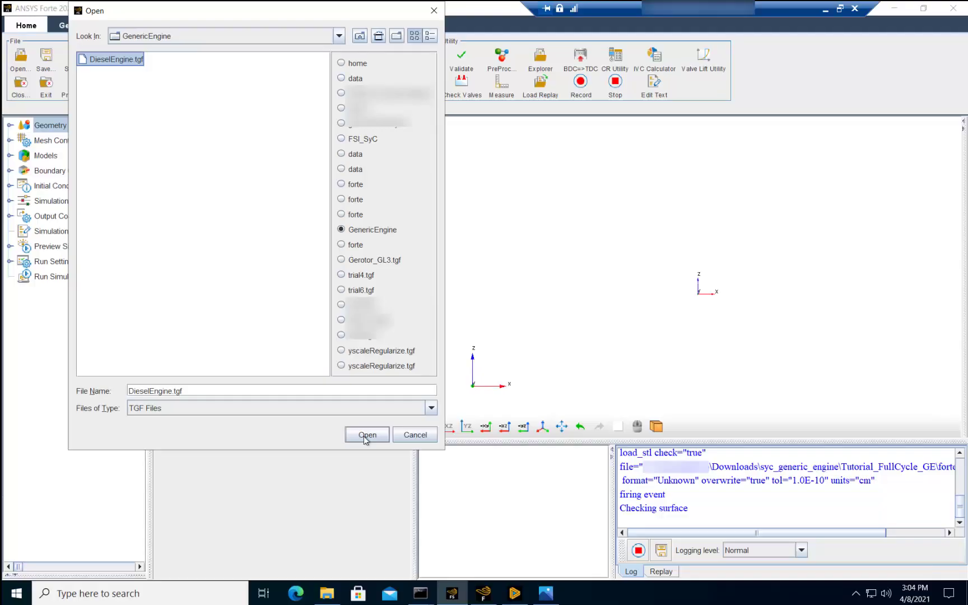
{"action": "left_click", "coordinate": [365, 436]}
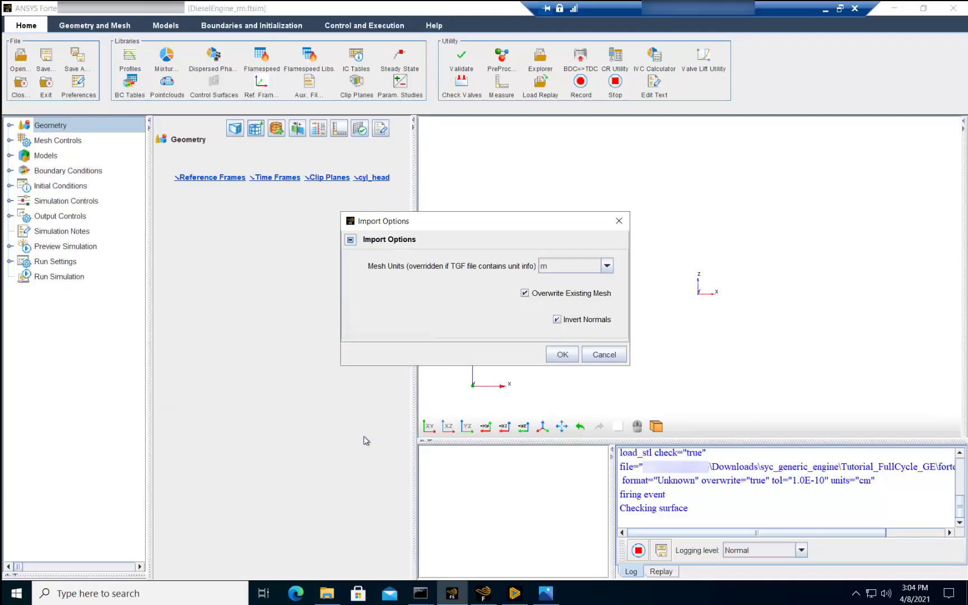
{"action": "left_click", "coordinate": [556, 268]}
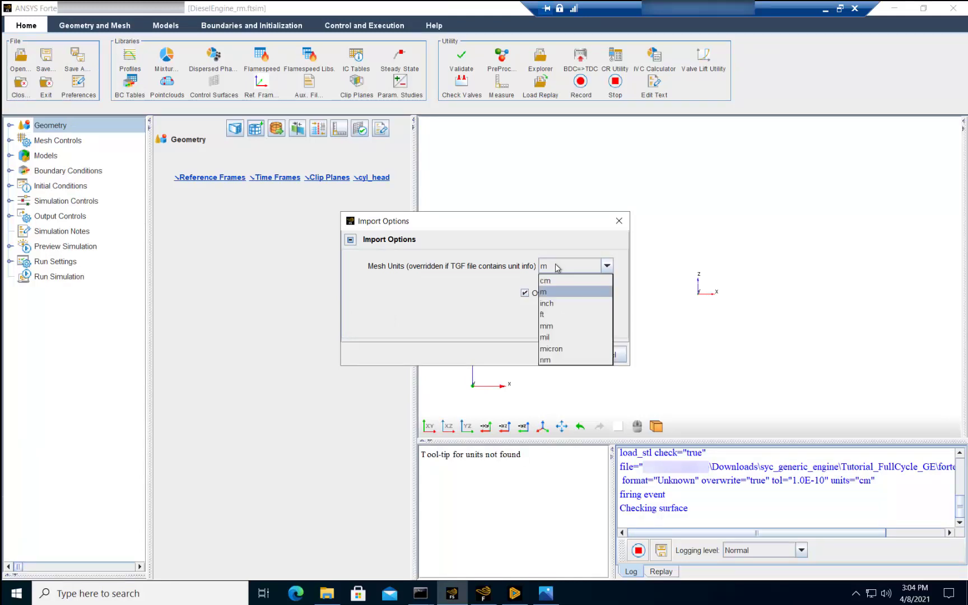
{"action": "left_click", "coordinate": [553, 281]}
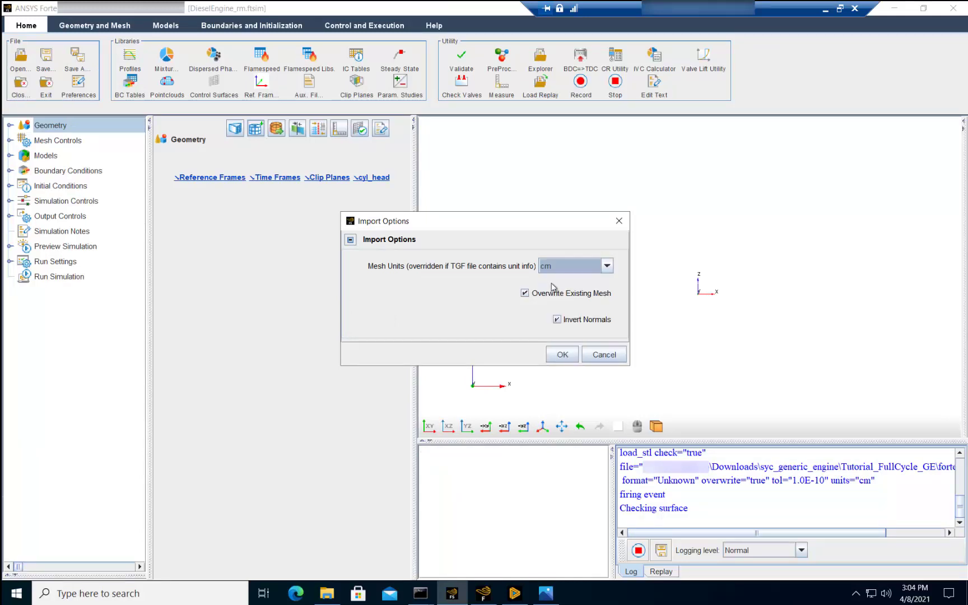
{"action": "left_click", "coordinate": [560, 355]}
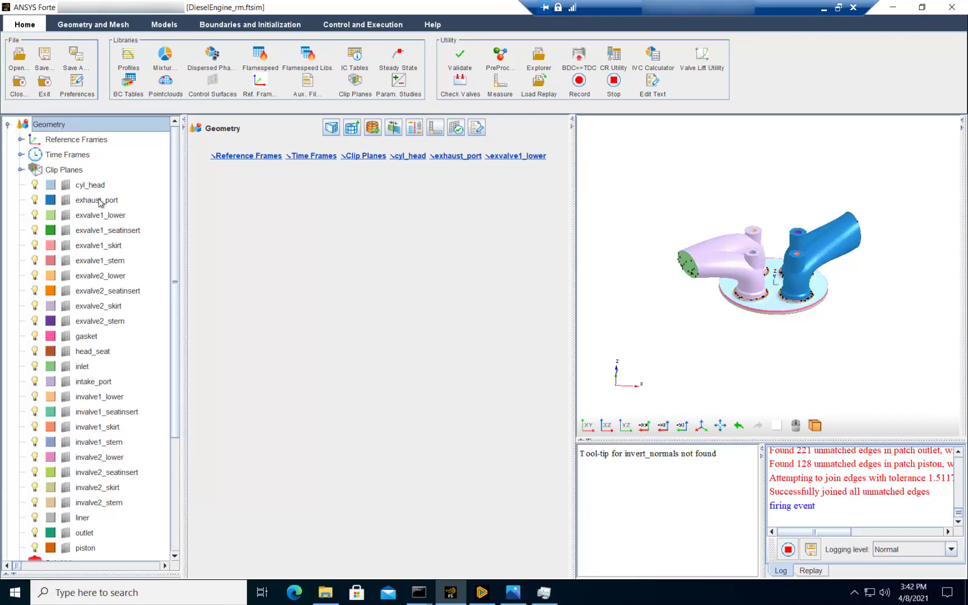
- Review the mesh controls and physical models: chemistry, turbulence and spray injector nozzles
{"action": "left_click", "coordinate": [8, 126]}
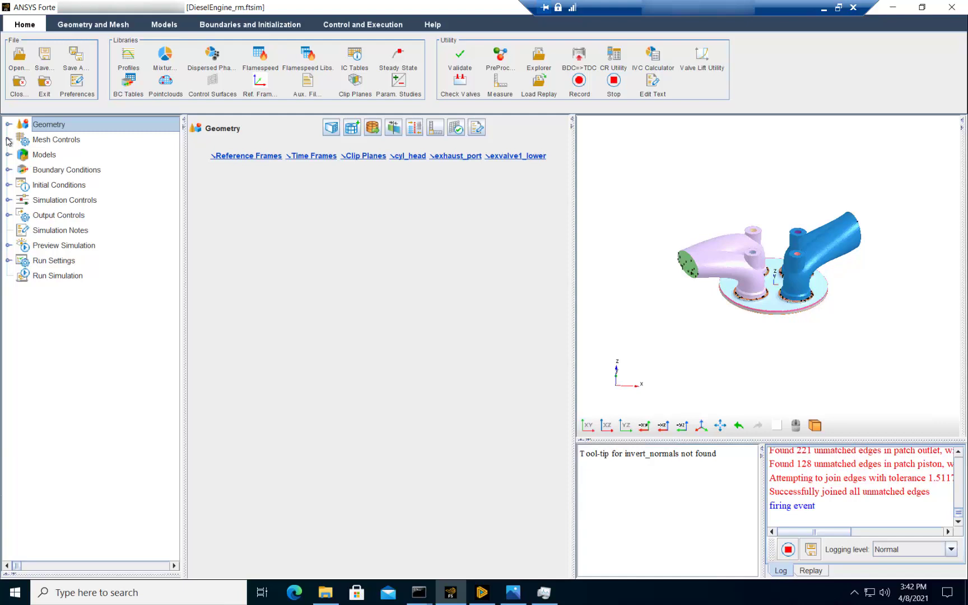
{"action": "left_click", "coordinate": [8, 140]}
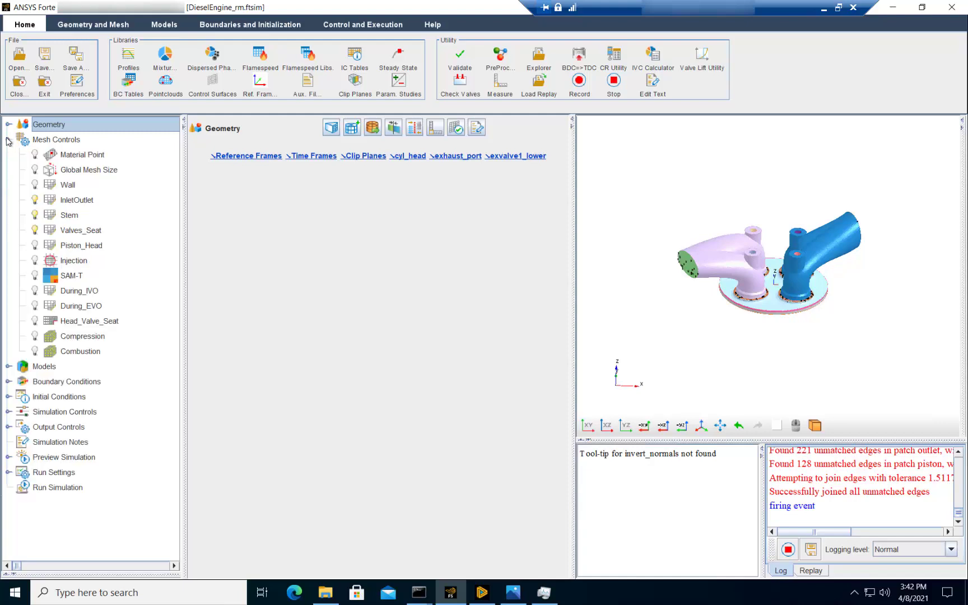
{"action": "left_click", "coordinate": [8, 140]}
{"action": "left_click", "coordinate": [8, 155]}
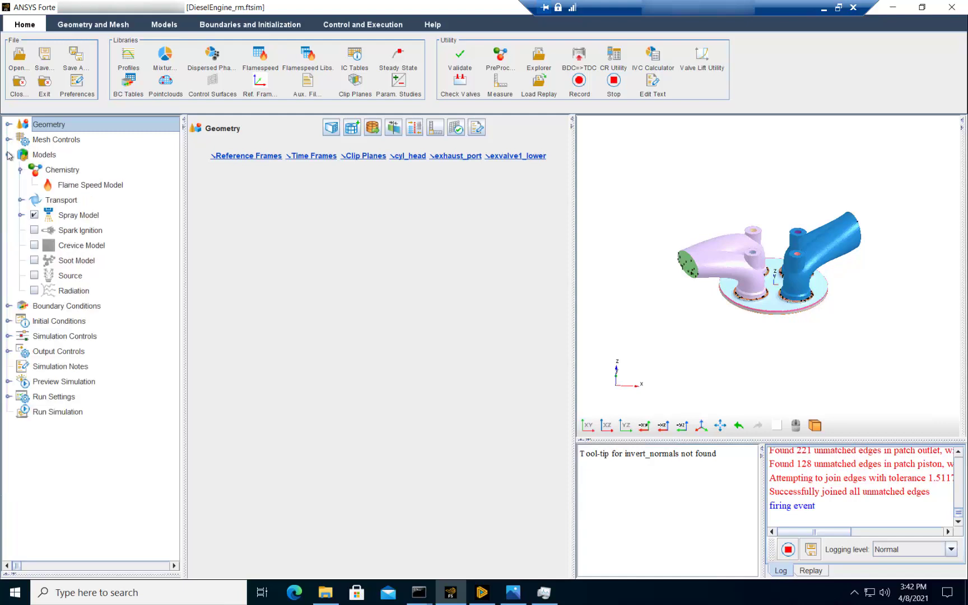
{"action": "left_click", "coordinate": [56, 170]}
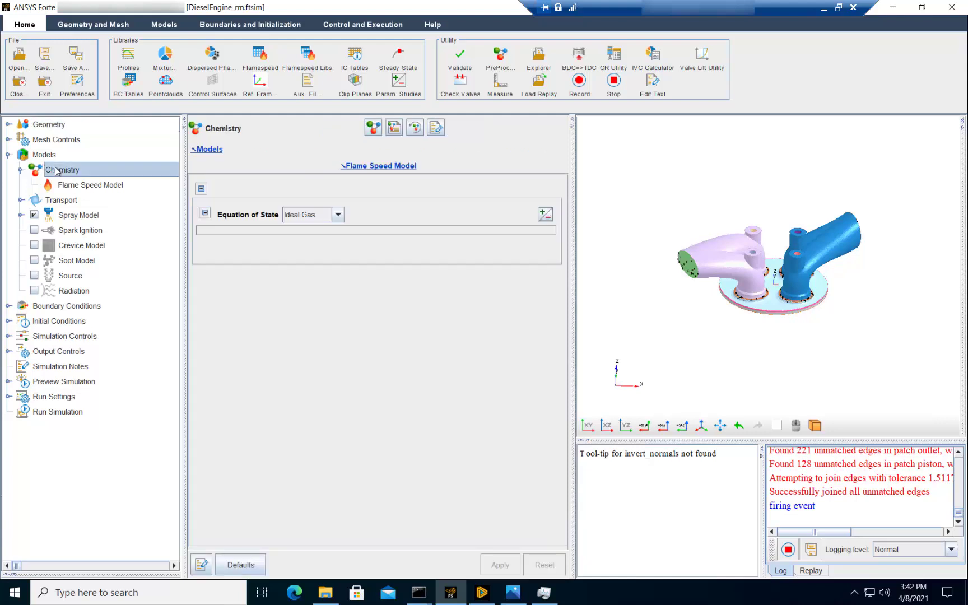
{"action": "left_click", "coordinate": [20, 200]}
{"action": "left_click", "coordinate": [67, 217]}
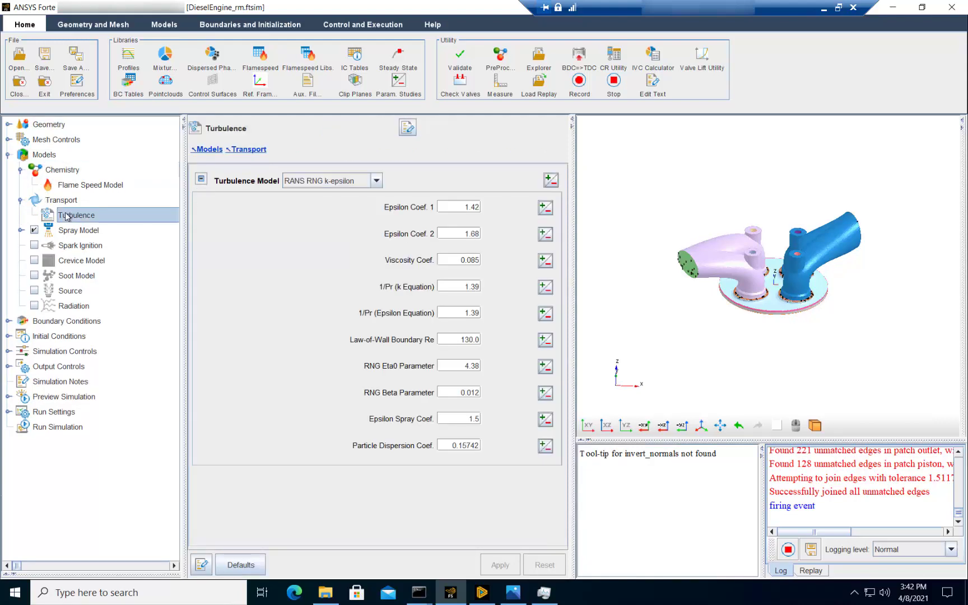
{"action": "left_click", "coordinate": [20, 230]}
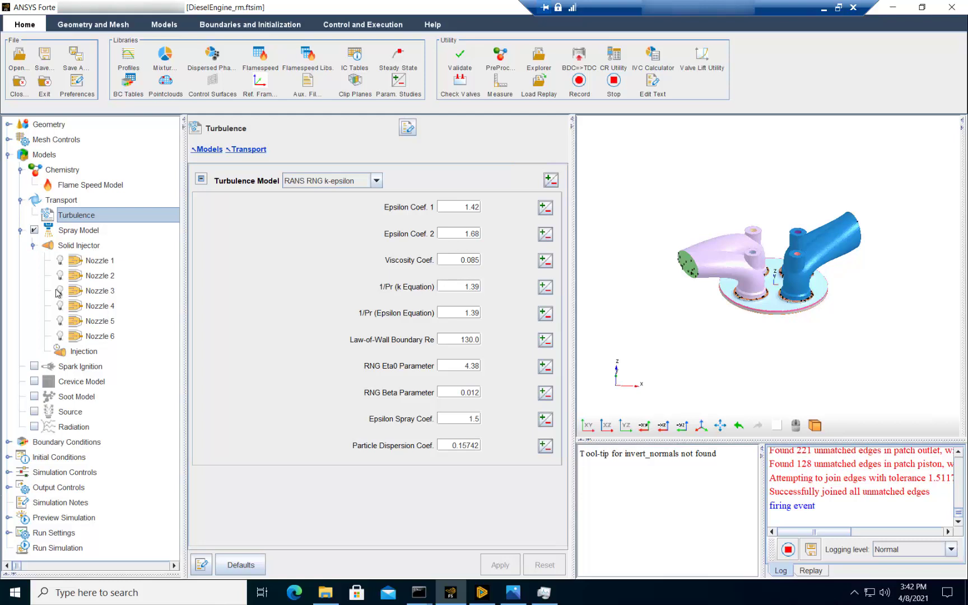
- Review the models overview, boundary conditions overview and the Head boundary settings
{"action": "left_click", "coordinate": [8, 154]}
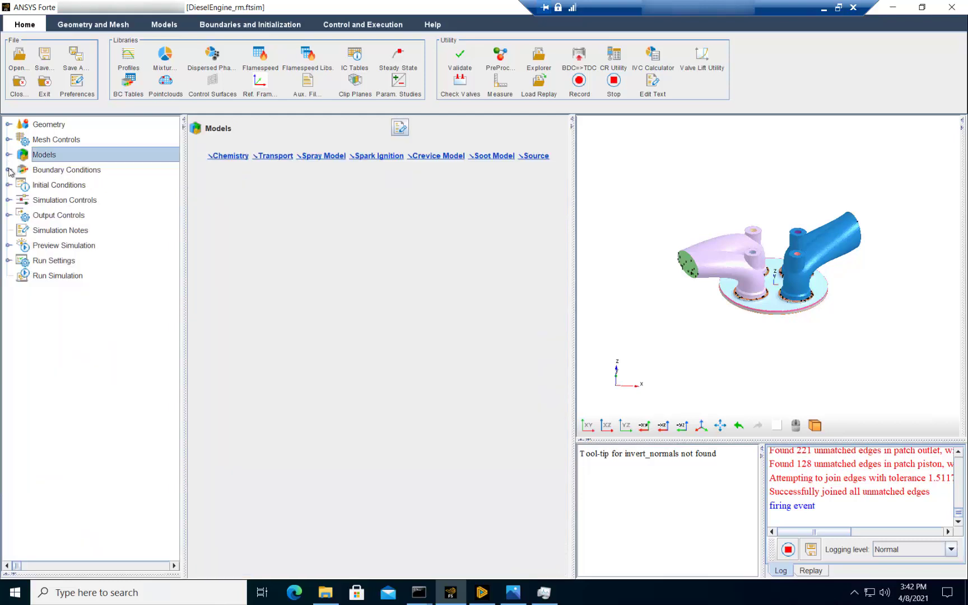
{"action": "left_click", "coordinate": [8, 169]}
{"action": "left_click", "coordinate": [61, 171]}
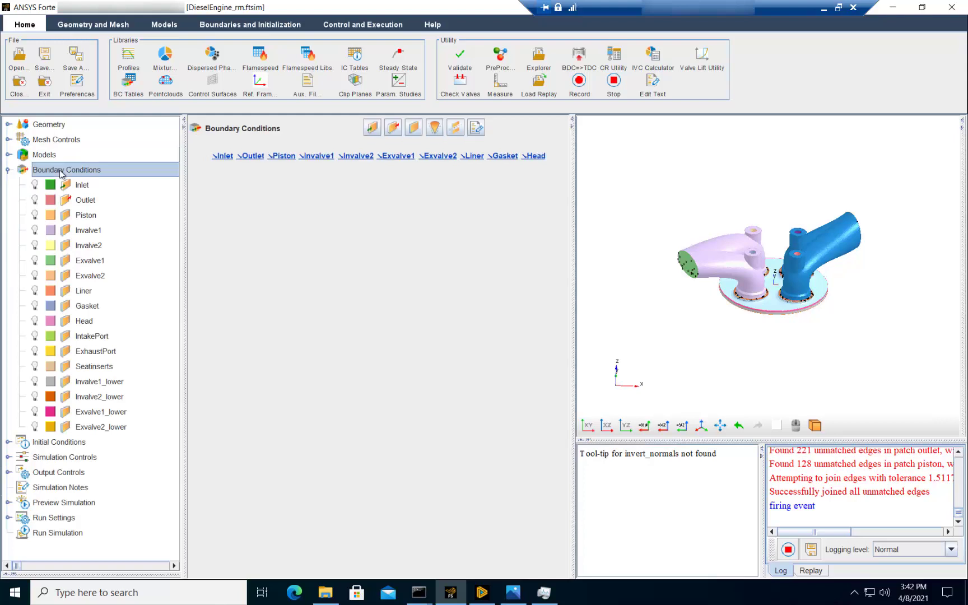
{"action": "left_click", "coordinate": [79, 325]}
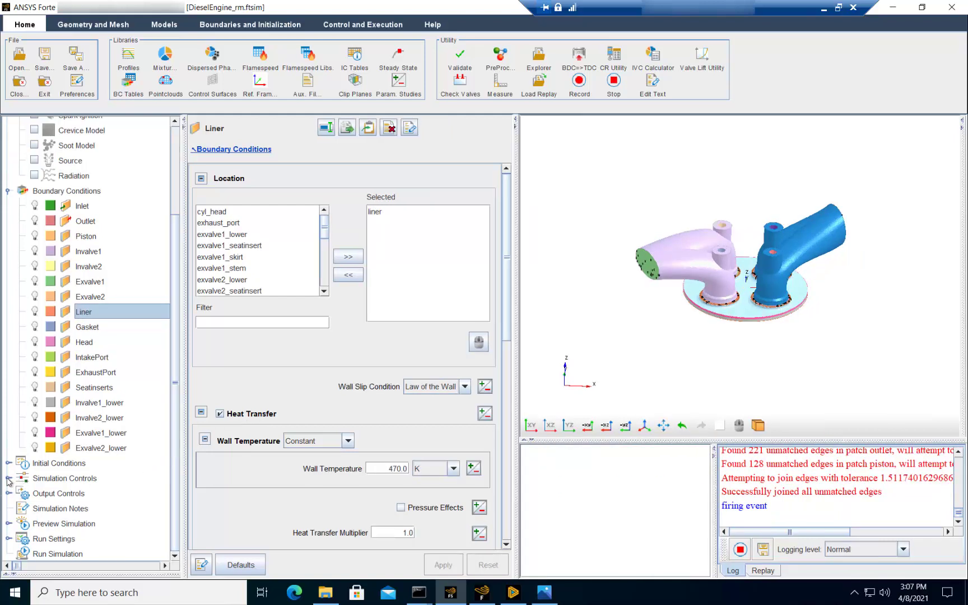
- Check the System Coupling box under Simulation Controls
{"action": "left_click", "coordinate": [9, 479]}
{"action": "scroll", "coordinate": [92, 455], "scroll_direction": "down", "scroll_amount": 1}
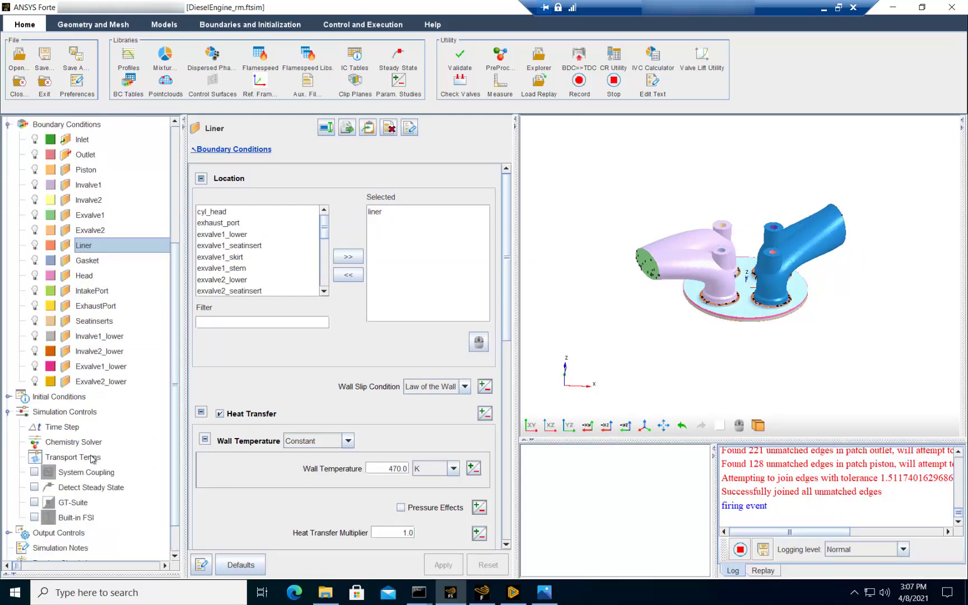
{"action": "left_click", "coordinate": [35, 472]}
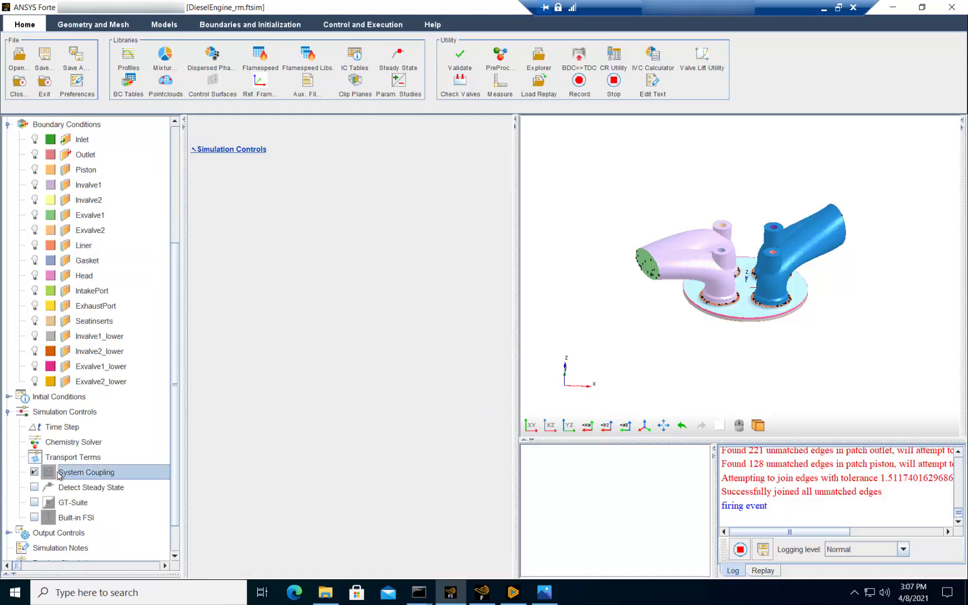
- Add the Head and Liner boundaries to the selected coupling boundaries
{"action": "mouse_move", "coordinate": [222, 304]}
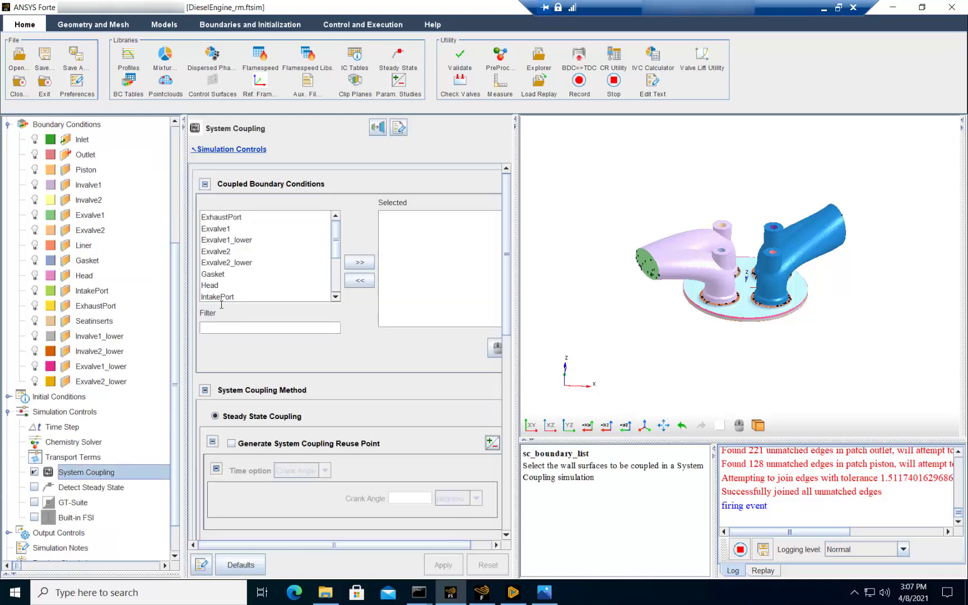
{"action": "left_click", "coordinate": [211, 287]}
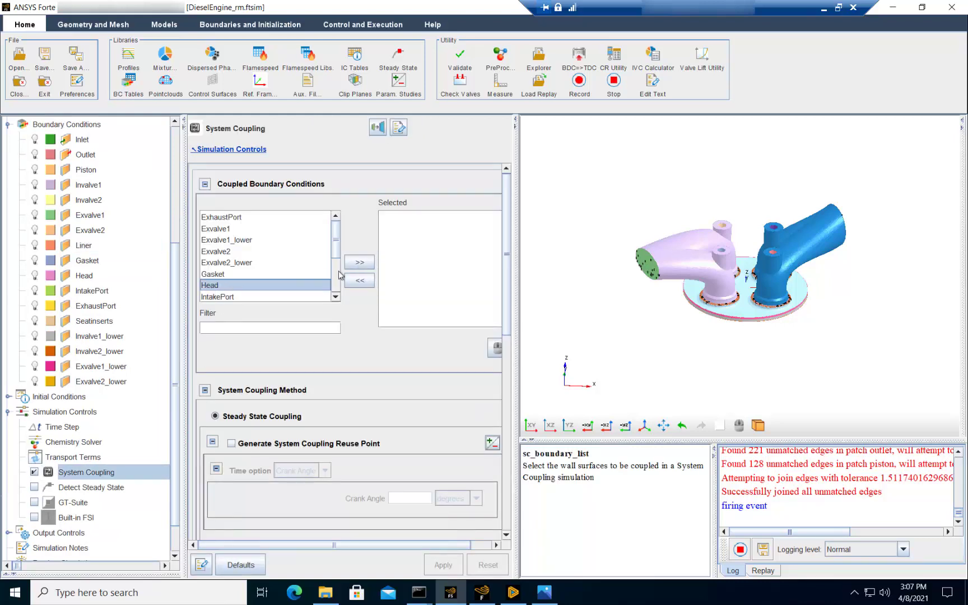
{"action": "double_click", "coordinate": [291, 285]}
{"action": "scroll", "coordinate": [249, 286], "scroll_direction": "down", "scroll_amount": 2}
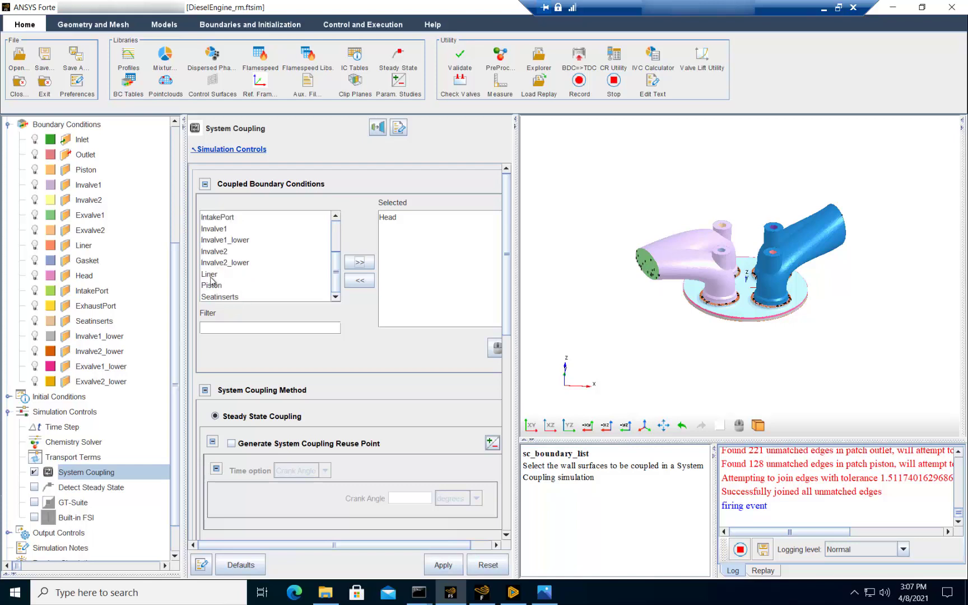
{"action": "left_click", "coordinate": [210, 275]}
{"action": "left_click", "coordinate": [359, 262]}
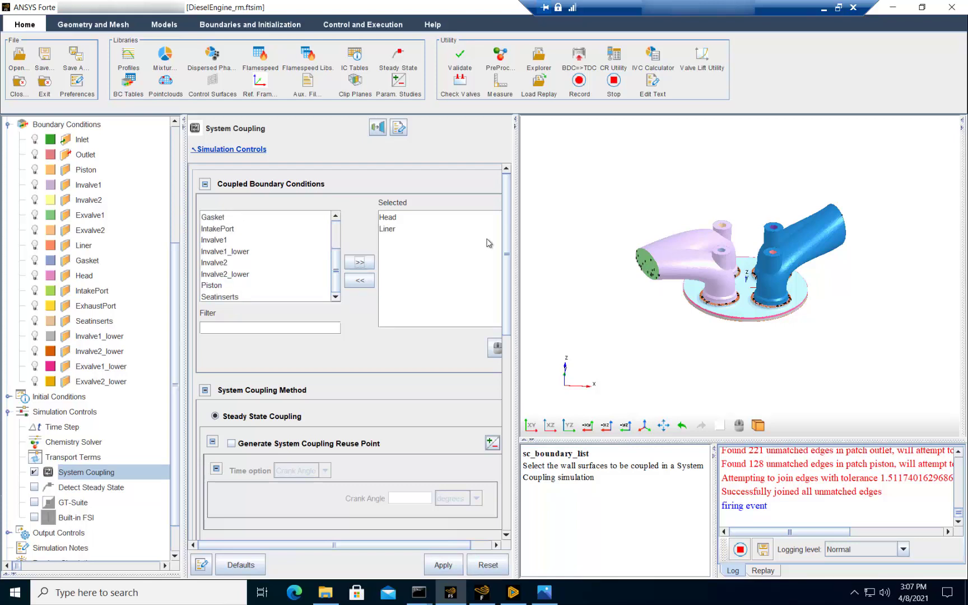
{"action": "left_click_drag", "start_coordinate": [515, 232], "coordinate": [563, 211]}
- Generate a reuse point at crank angle 595 with Heat Rate output, apply, and save the project
{"action": "scroll", "coordinate": [566, 214], "scroll_direction": "down", "scroll_amount": 3}
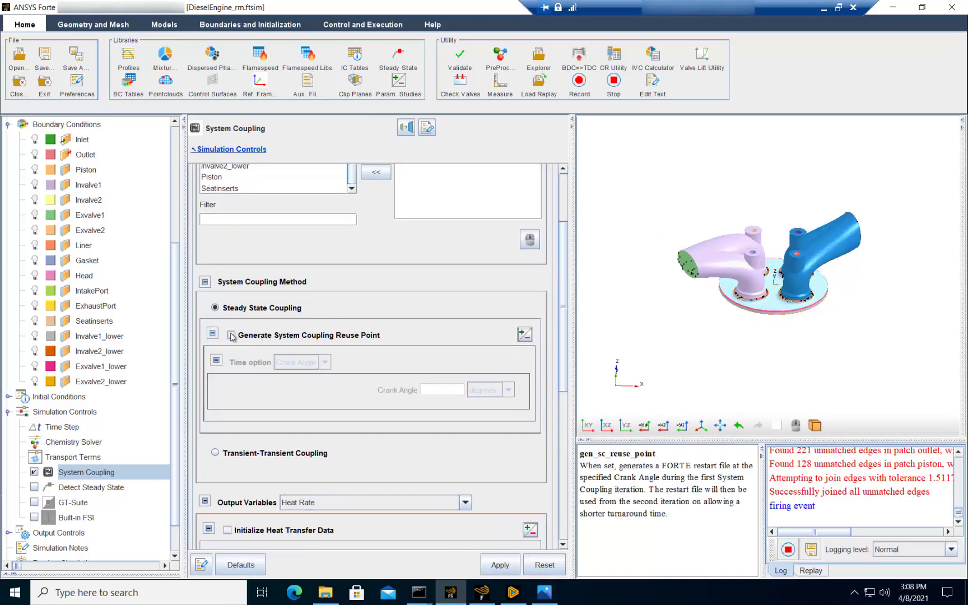
{"action": "left_click", "coordinate": [232, 336]}
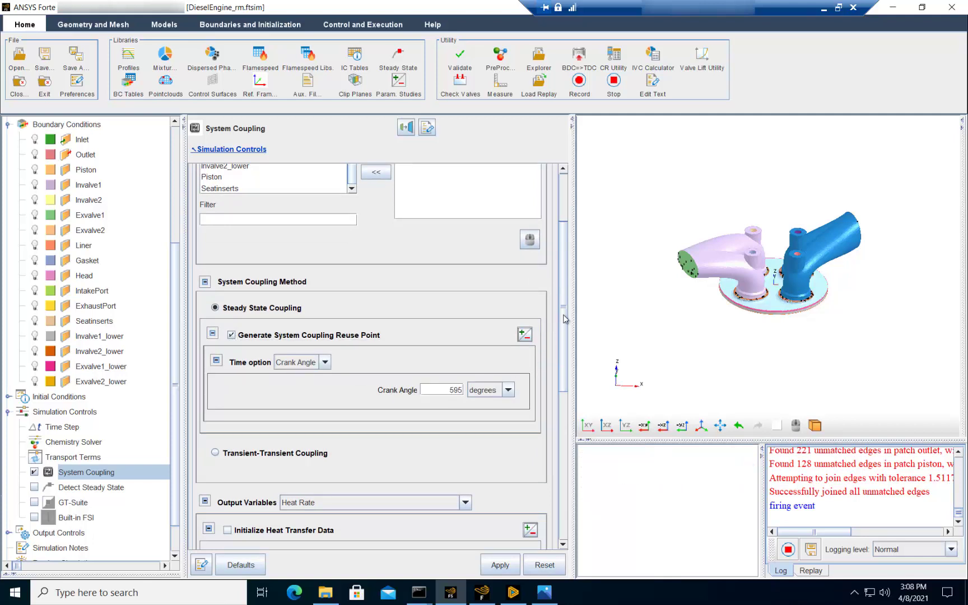
{"action": "scroll", "coordinate": [564, 343], "scroll_direction": "down", "scroll_amount": 2}
{"action": "scroll", "coordinate": [564, 343], "scroll_direction": "down", "scroll_amount": 1}
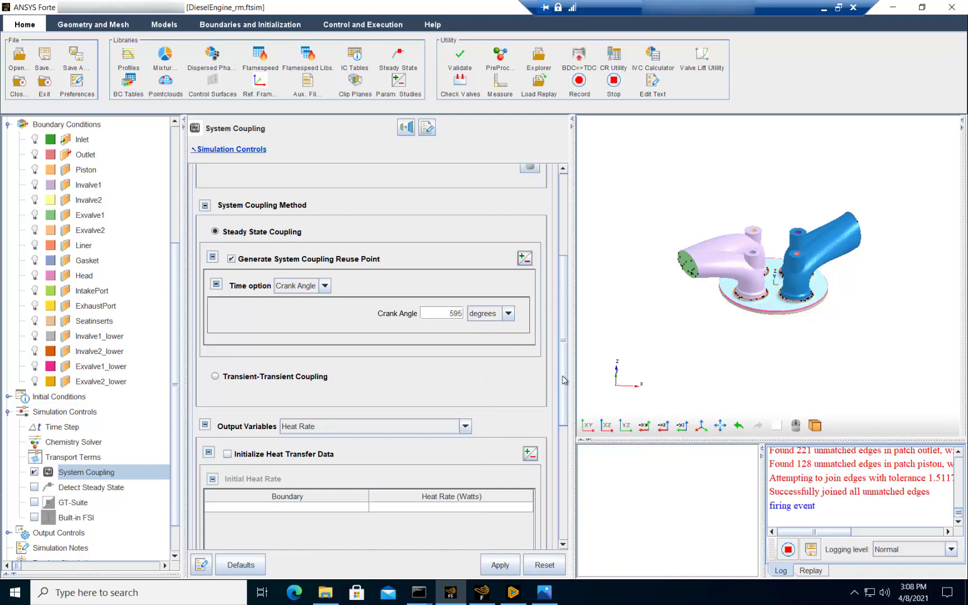
{"action": "scroll", "coordinate": [373, 388], "scroll_direction": "down", "scroll_amount": 2}
{"action": "left_click", "coordinate": [374, 385]}
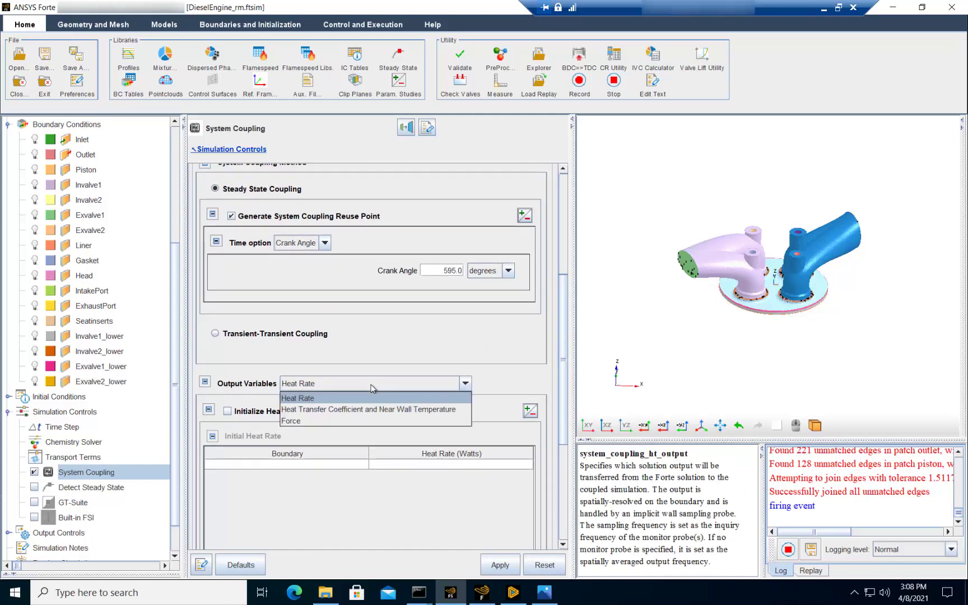
{"action": "left_click", "coordinate": [367, 399]}
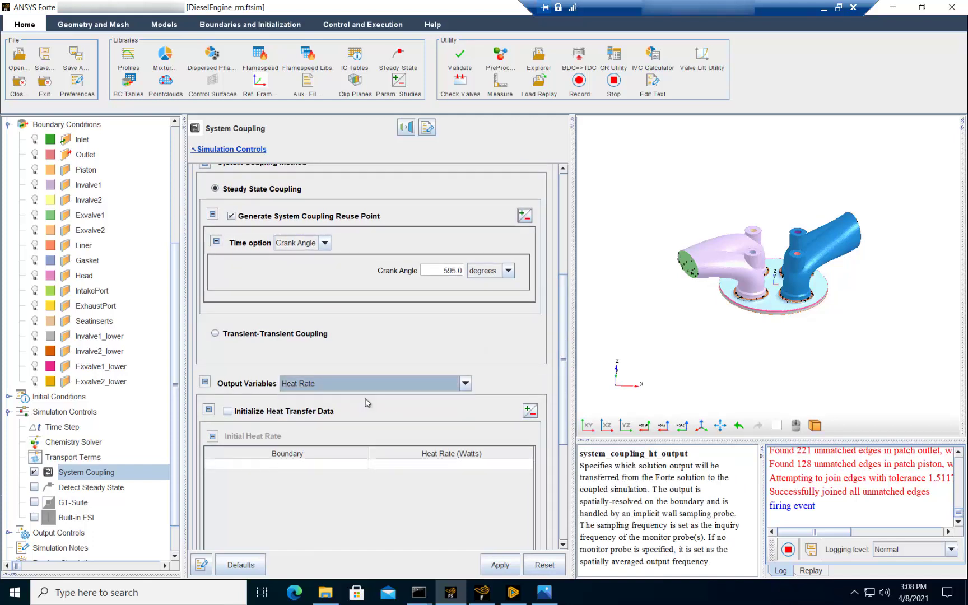
{"action": "left_click", "coordinate": [497, 566]}
{"action": "left_click", "coordinate": [42, 59]}
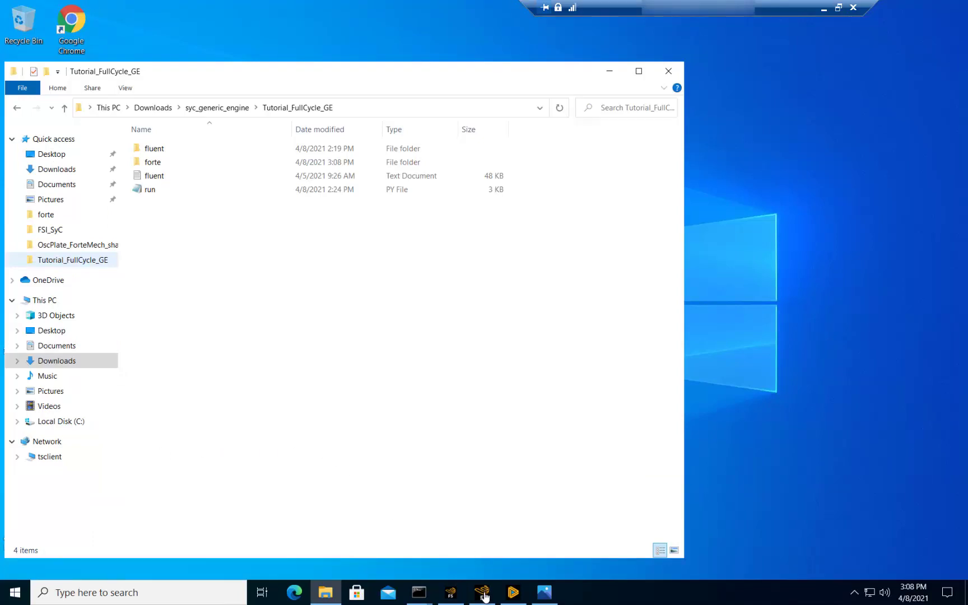
- In the EngineBlock case, review the fluid and solid materials under Materials
{"action": "left_click", "coordinate": [482, 594]}
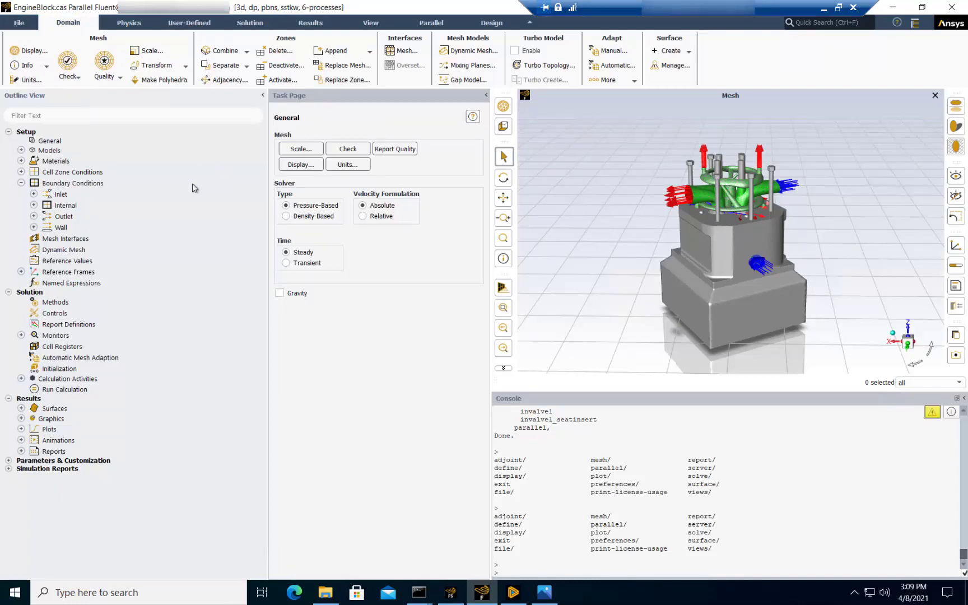
{"action": "left_click", "coordinate": [22, 161]}
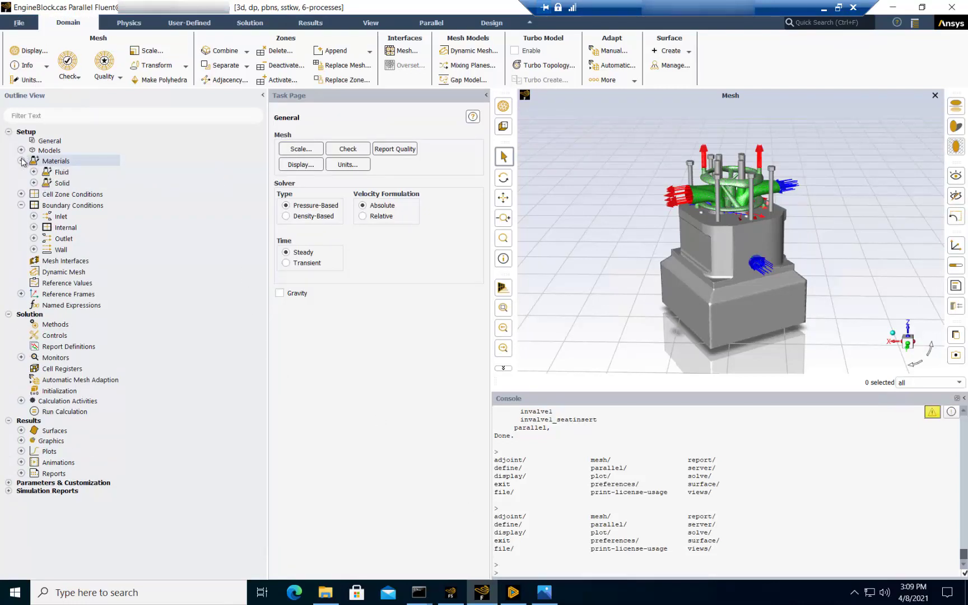
{"action": "left_click", "coordinate": [34, 172]}
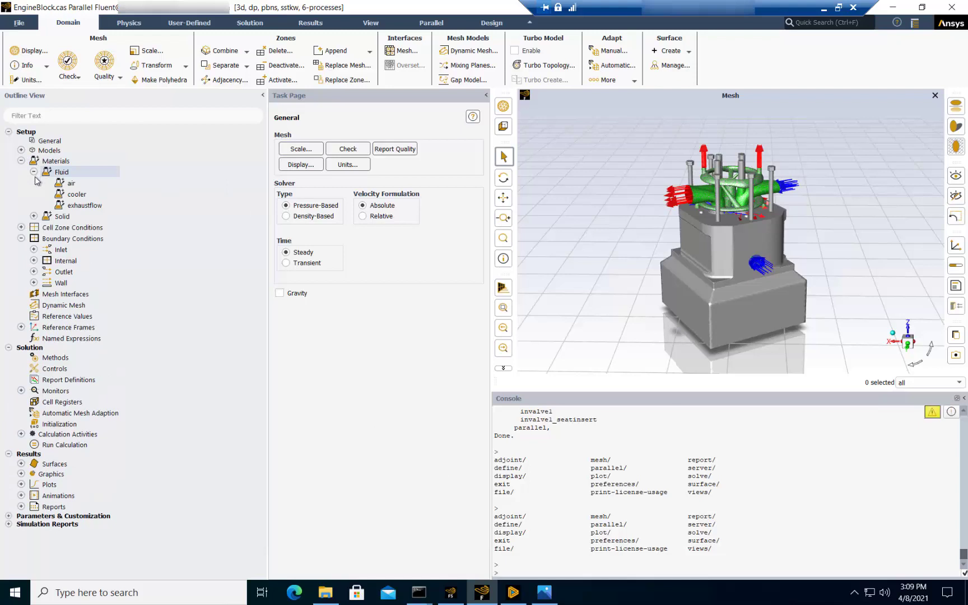
{"action": "left_click", "coordinate": [34, 217]}
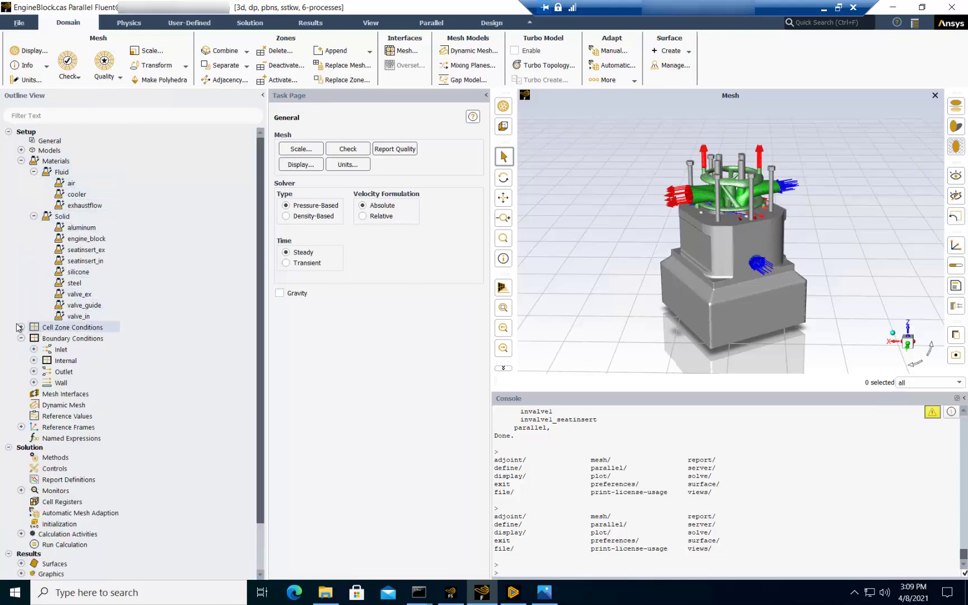
{"action": "left_click", "coordinate": [21, 161]}
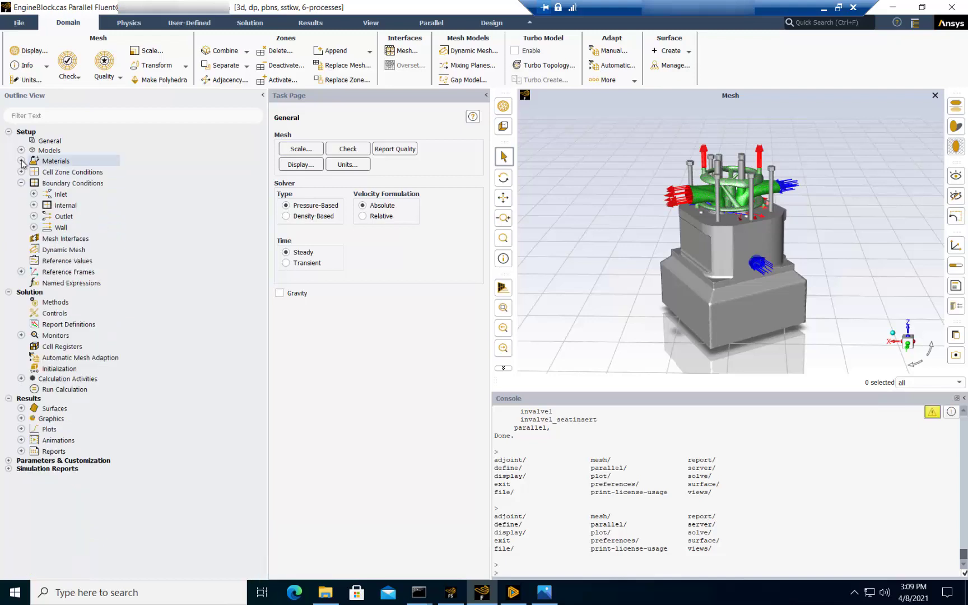
- Review the Fluid and Solid cell zones under Cell Zone Conditions
{"action": "left_click", "coordinate": [21, 172]}
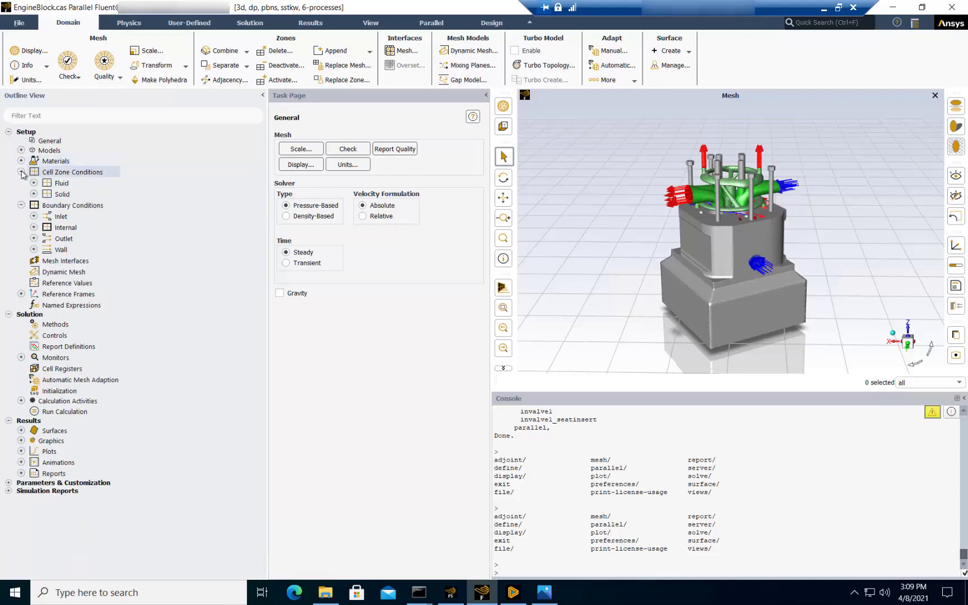
{"action": "left_click", "coordinate": [34, 183]}
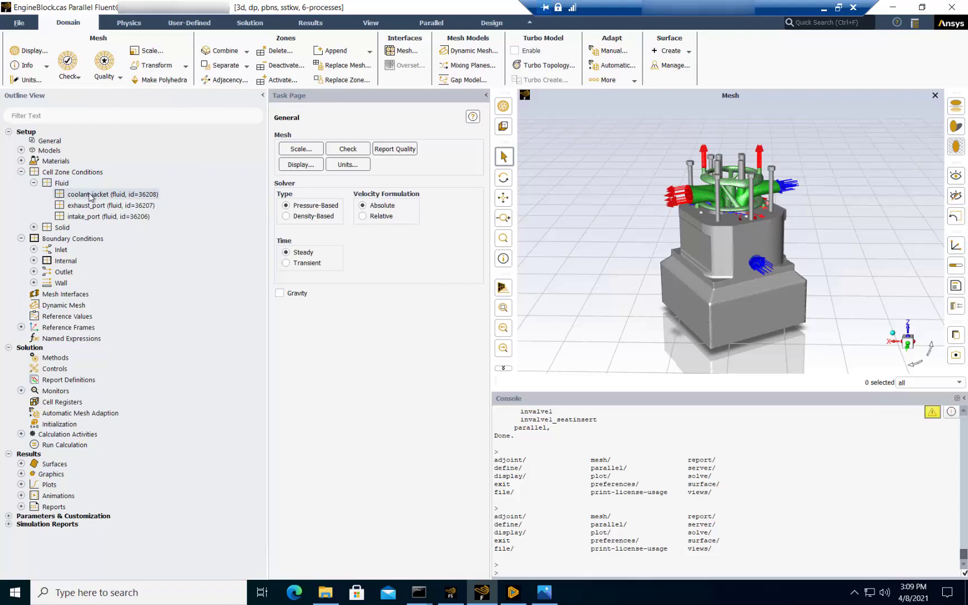
{"action": "left_click", "coordinate": [33, 227]}
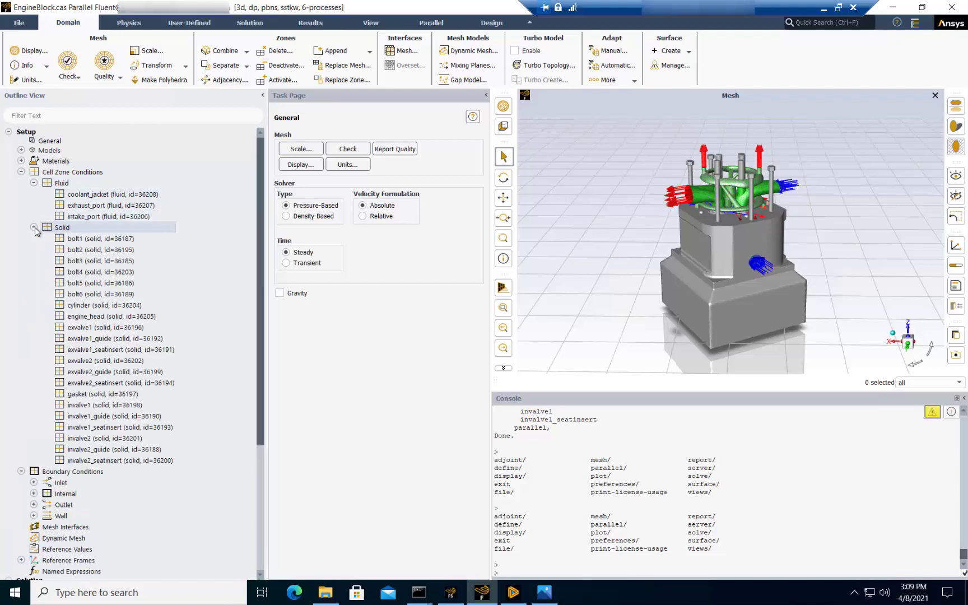
{"action": "left_click", "coordinate": [22, 172]}
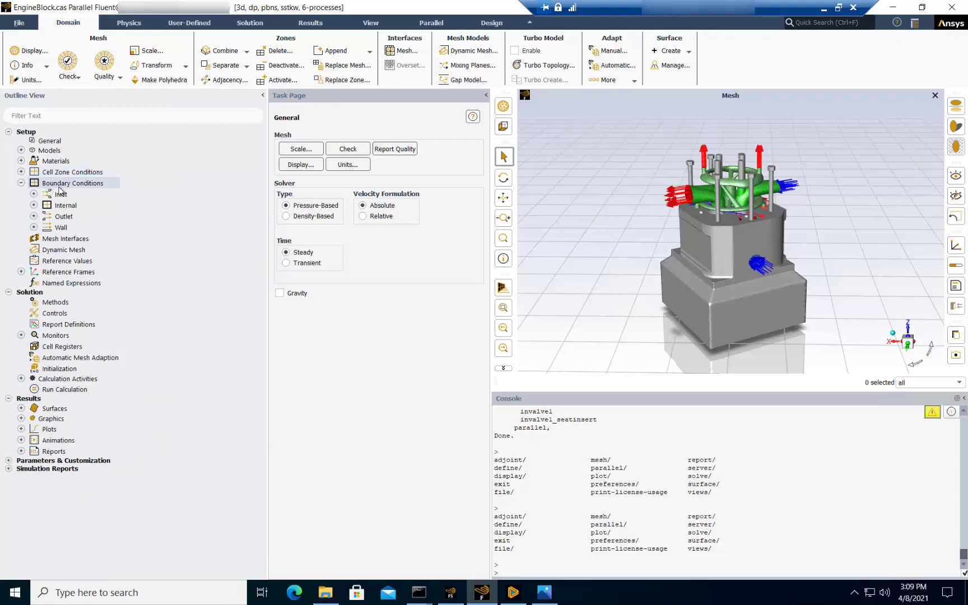
- Filter the walls by 'engine' and set the enginehead thermal condition to via System Coupling
{"action": "left_click", "coordinate": [34, 227]}
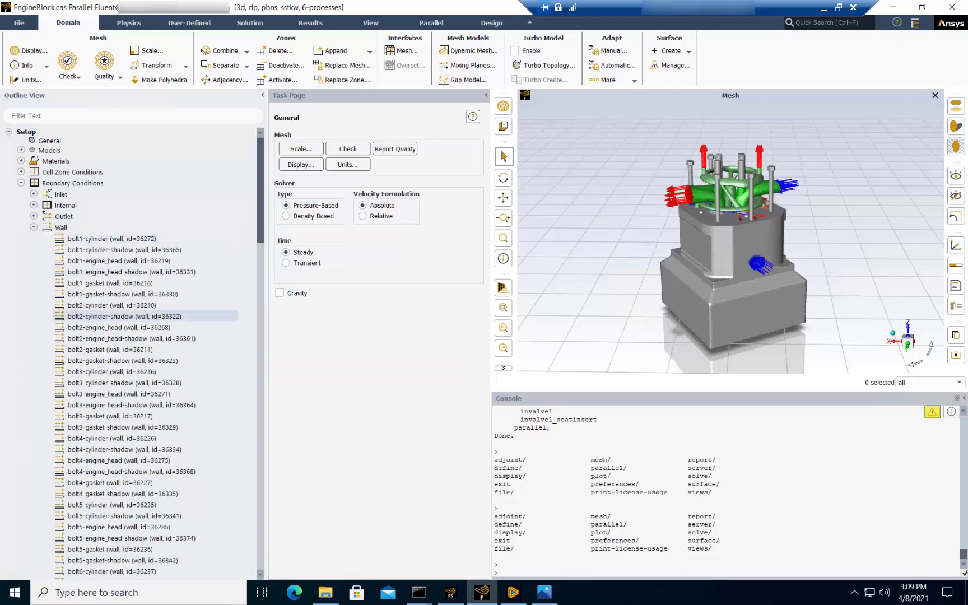
{"action": "type", "text": "engine"}
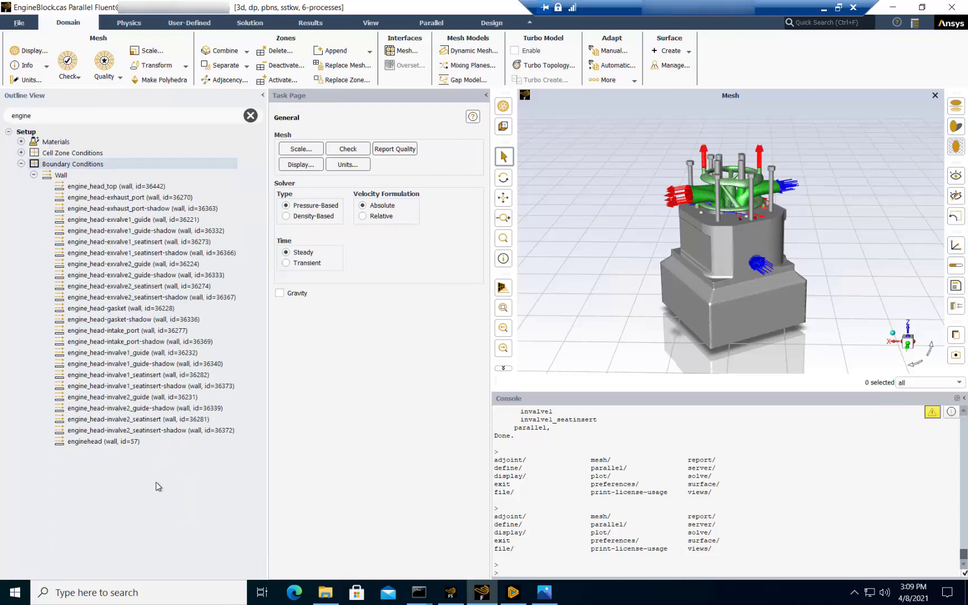
{"action": "double_click", "coordinate": [81, 442]}
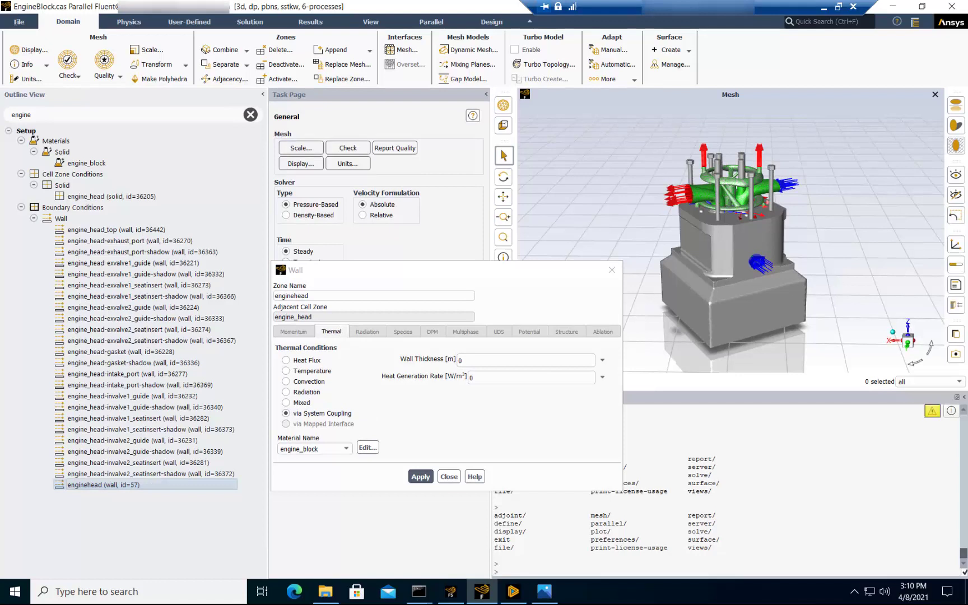
{"action": "left_click", "coordinate": [450, 478]}
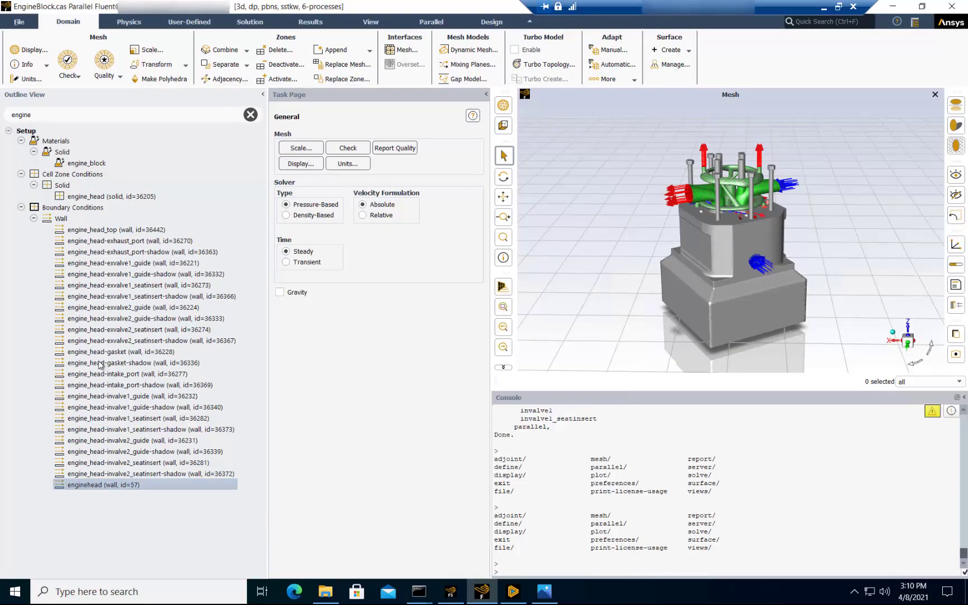
- Launch Write SCP File from File > Export > System Coupling and begin entering a file name
{"action": "left_click", "coordinate": [19, 23]}
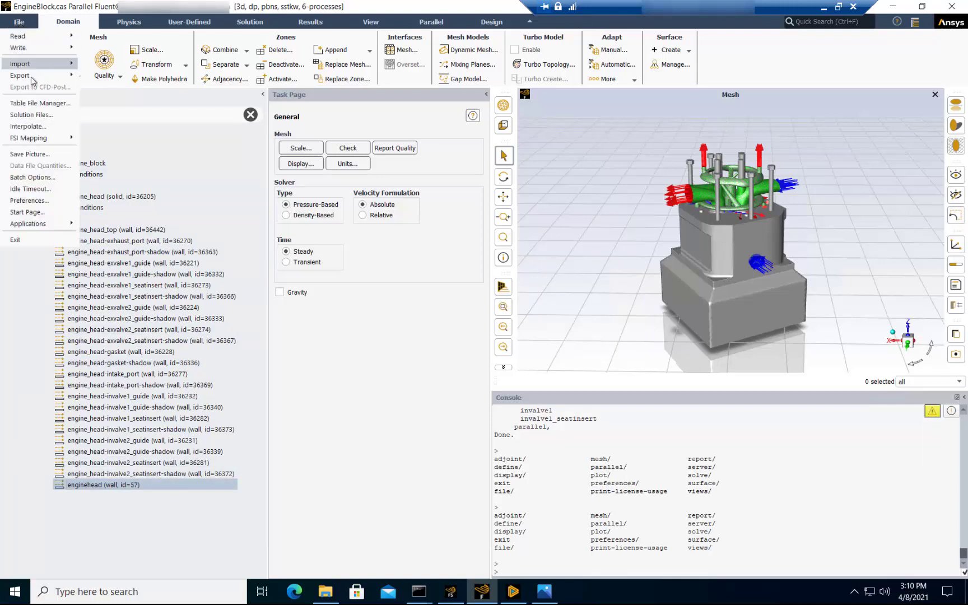
{"action": "mouse_move", "coordinate": [32, 82]}
{"action": "mouse_move", "coordinate": [136, 102]}
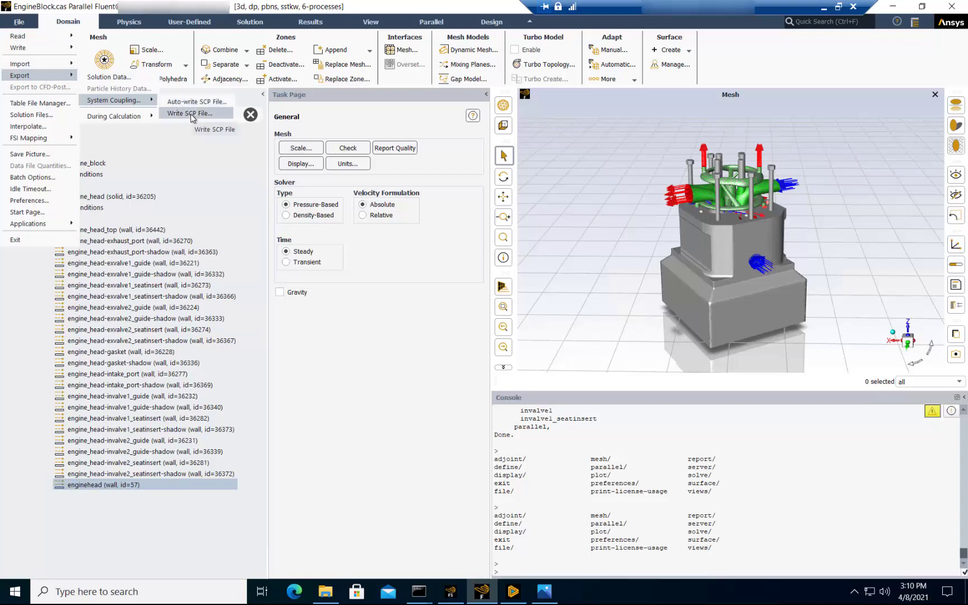
{"action": "left_click", "coordinate": [192, 114]}
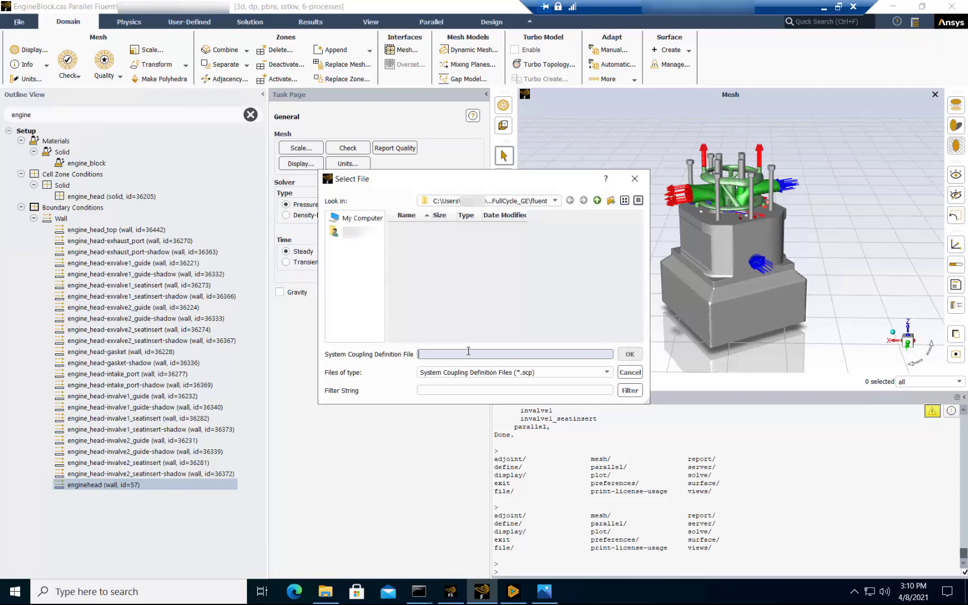
{"action": "type", "text": "flu"}
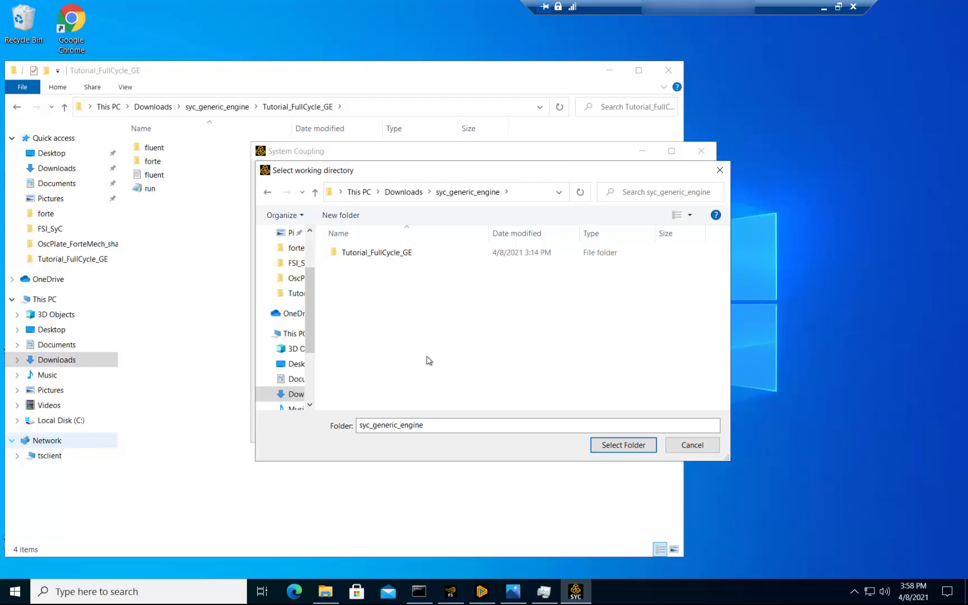
- Use Tutorial_FullCycle_GE as the working directory and run the run script
{"action": "double_click", "coordinate": [392, 253]}
{"action": "left_click", "coordinate": [624, 445]}
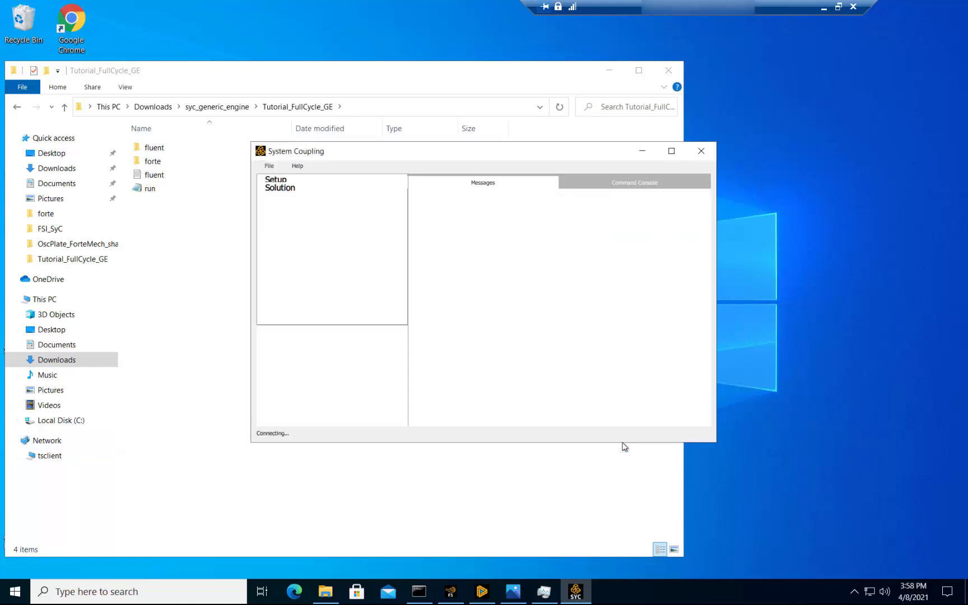
{"action": "left_click", "coordinate": [269, 166]}
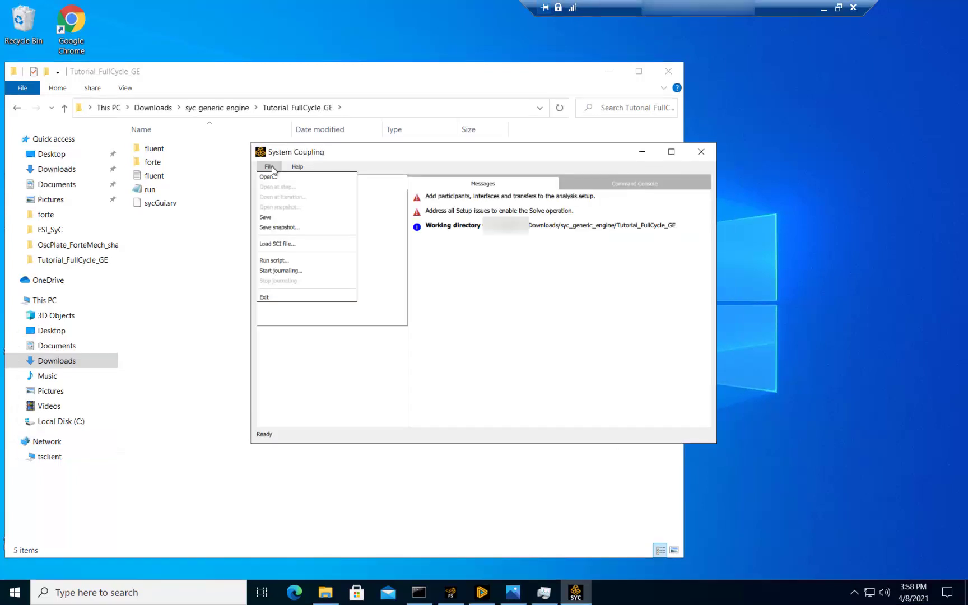
{"action": "left_click", "coordinate": [270, 262]}
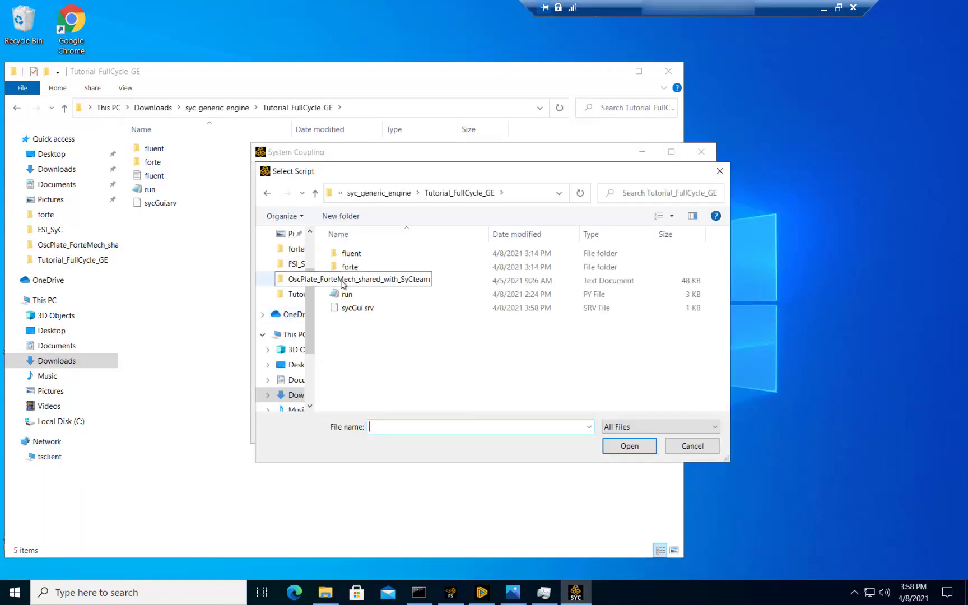
{"action": "left_click", "coordinate": [350, 294]}
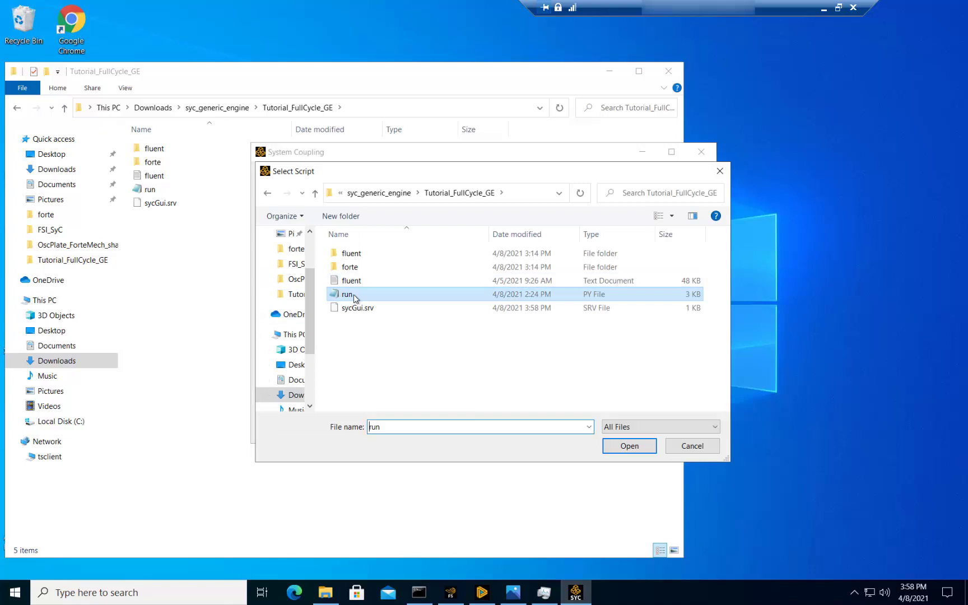
{"action": "left_click", "coordinate": [651, 452]}
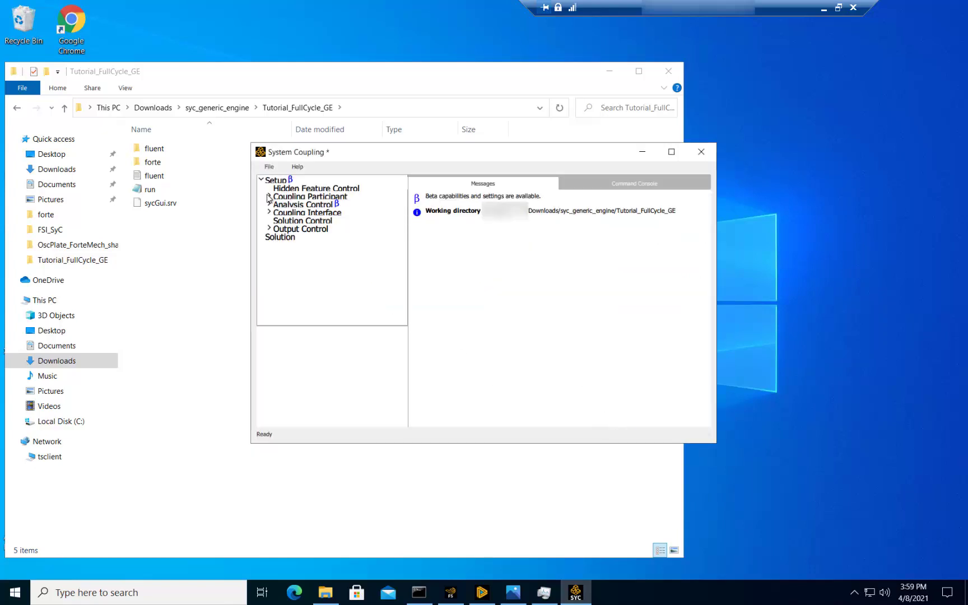
- Expand Coupling Participant, Analysis Control, Coupling Interface, Solution Control and Output Control to review them
{"action": "left_click", "coordinate": [269, 197]}
{"action": "left_click", "coordinate": [269, 221]}
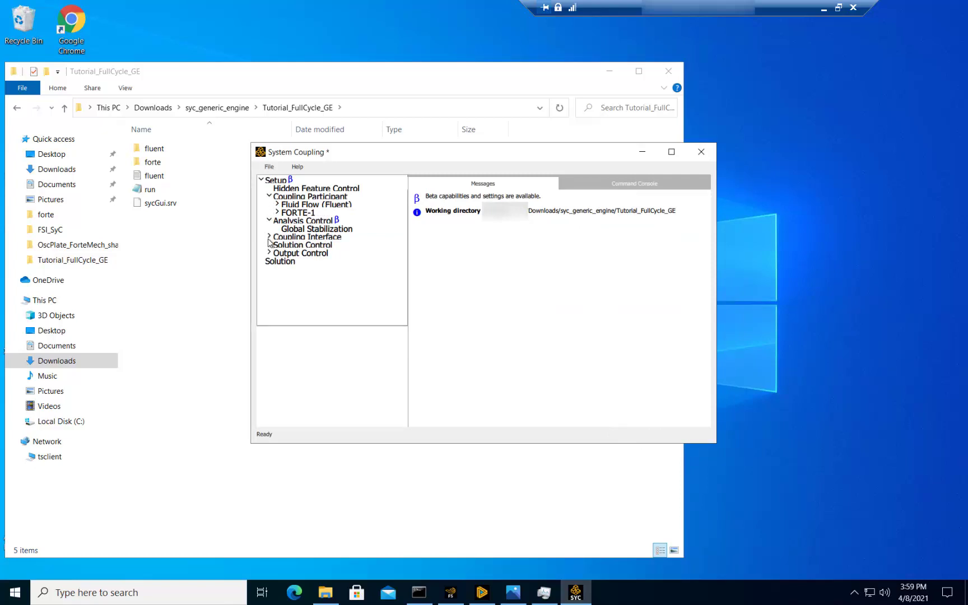
{"action": "left_click", "coordinate": [269, 236]}
{"action": "left_click", "coordinate": [270, 265]}
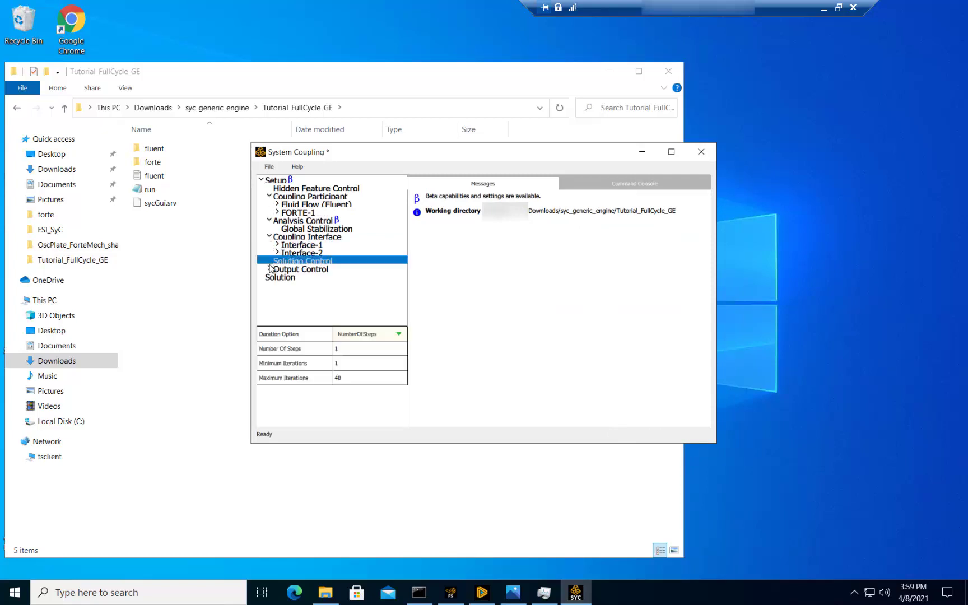
{"action": "left_click", "coordinate": [270, 269]}
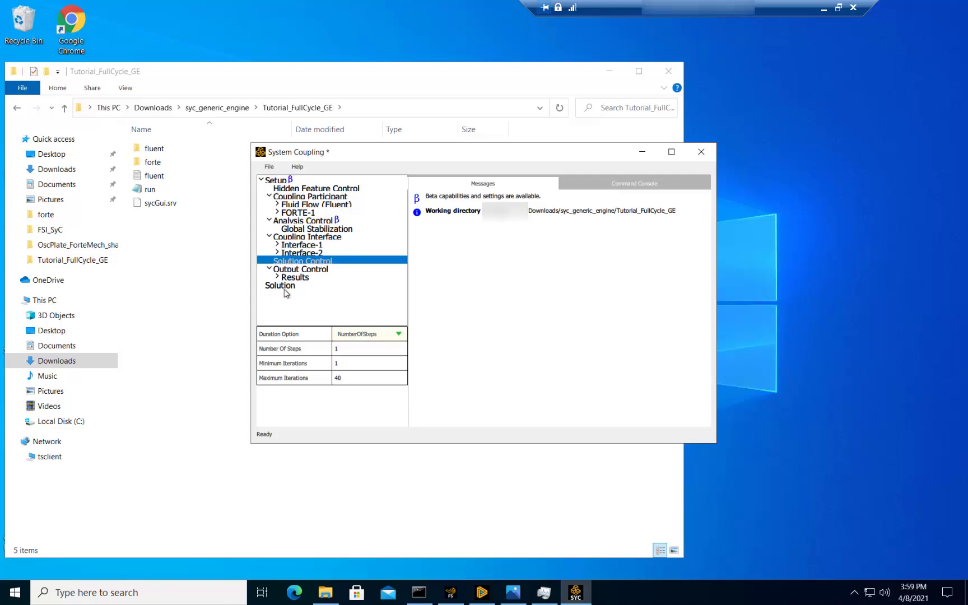
- Solve the coupled analysis from the Solution node
{"action": "left_click", "coordinate": [280, 285]}
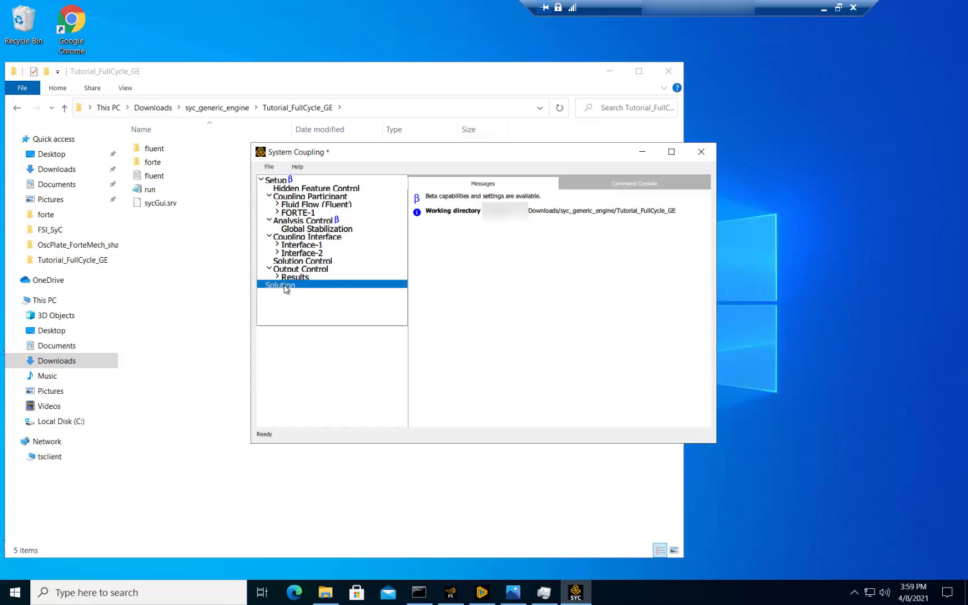
{"action": "right_click", "coordinate": [286, 288]}
{"action": "left_click", "coordinate": [295, 291]}
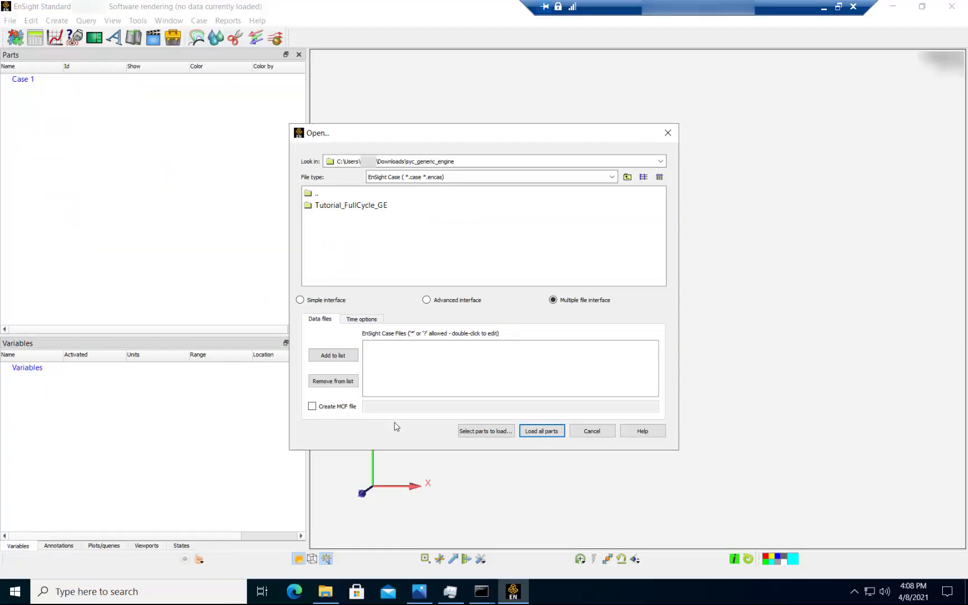
- Load Results_0.case and Results_1.case from Tutorial_FullCycle_GE\SyC\Results with all parts
{"action": "double_click", "coordinate": [373, 208]}
{"action": "double_click", "coordinate": [323, 206]}
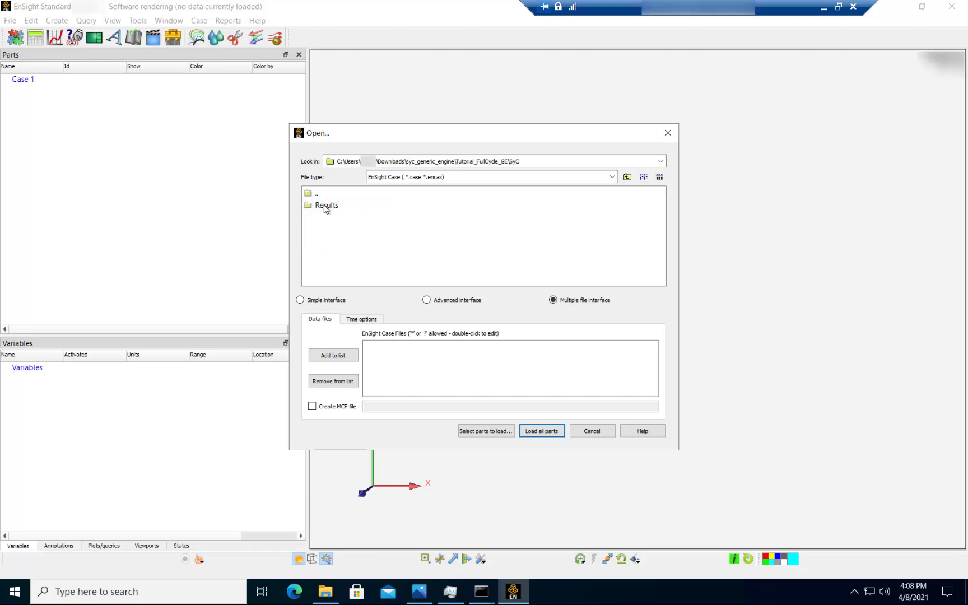
{"action": "double_click", "coordinate": [325, 206]}
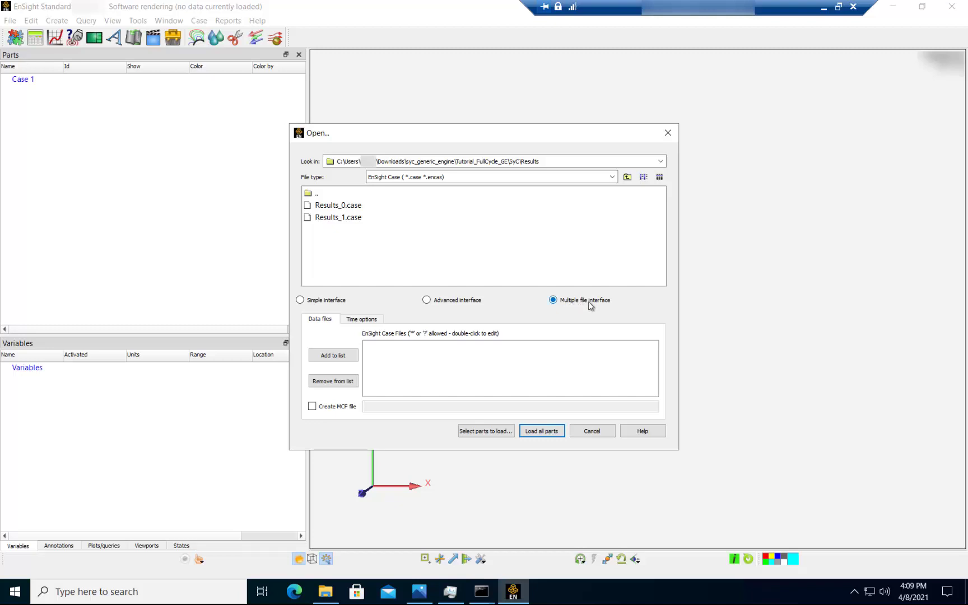
{"action": "left_click_drag", "start_coordinate": [345, 210], "coordinate": [345, 218]}
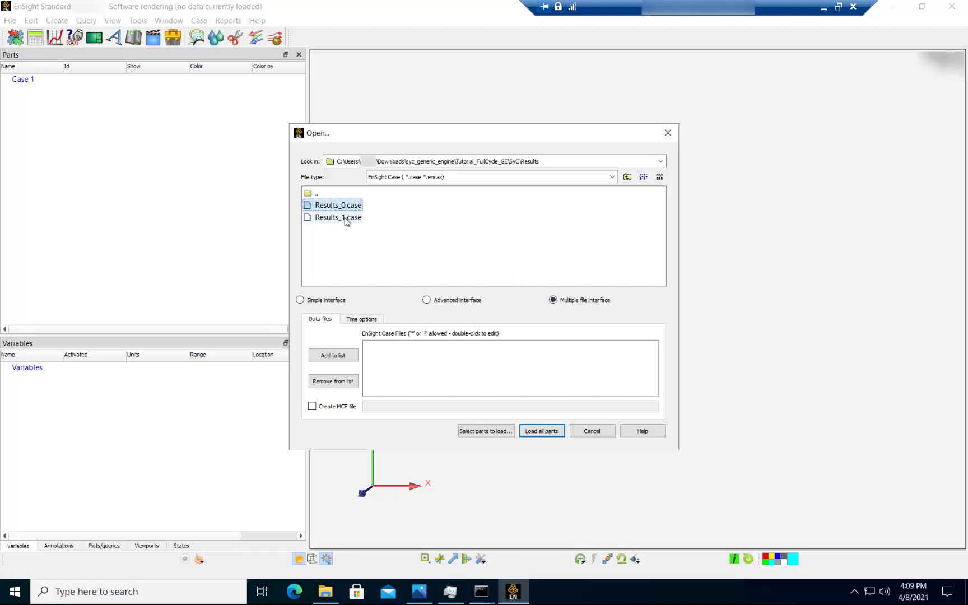
{"action": "left_click", "coordinate": [343, 358]}
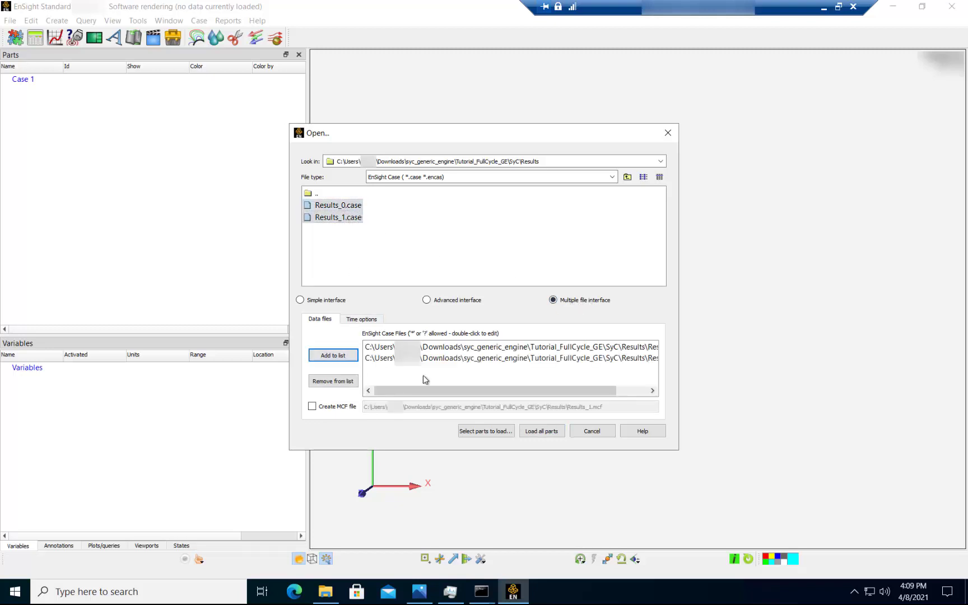
{"action": "left_click", "coordinate": [528, 431]}
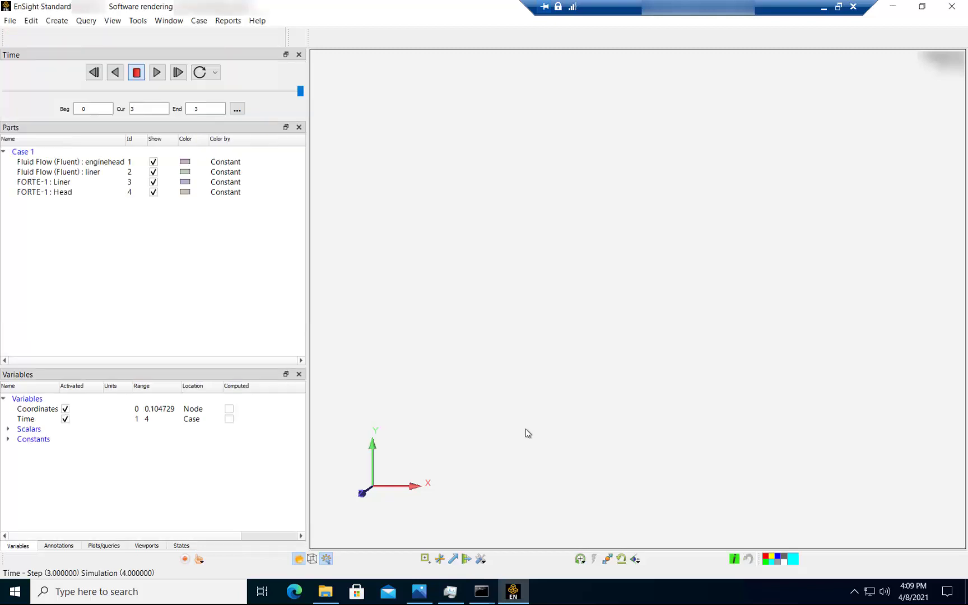